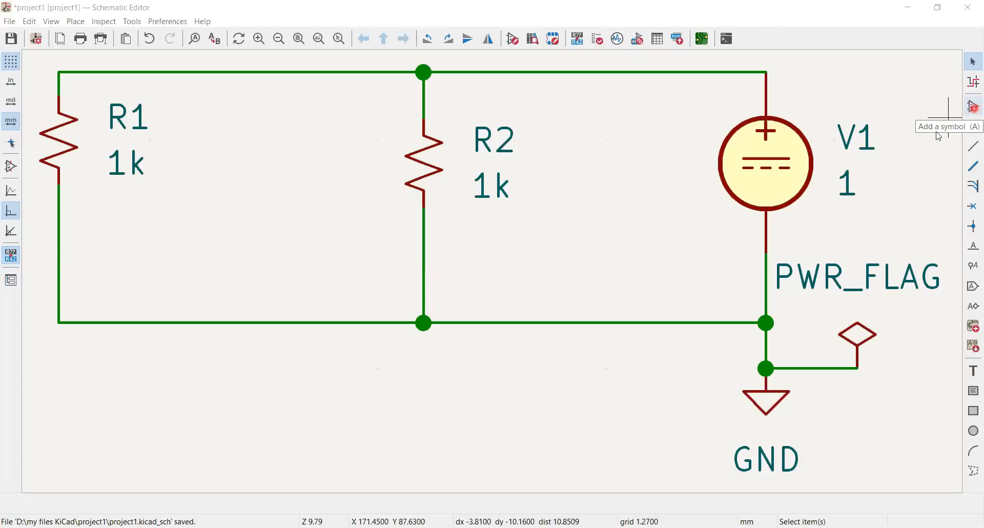
Step: Start adding a symbol to the schematic and search the symbol library for "source"
key("a")
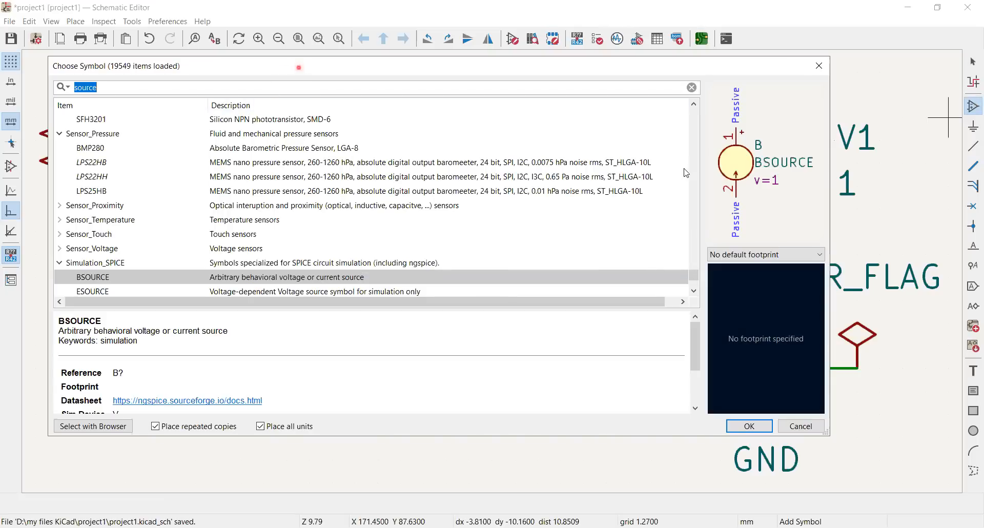
left_click_drag(298, 67, 310, 227)
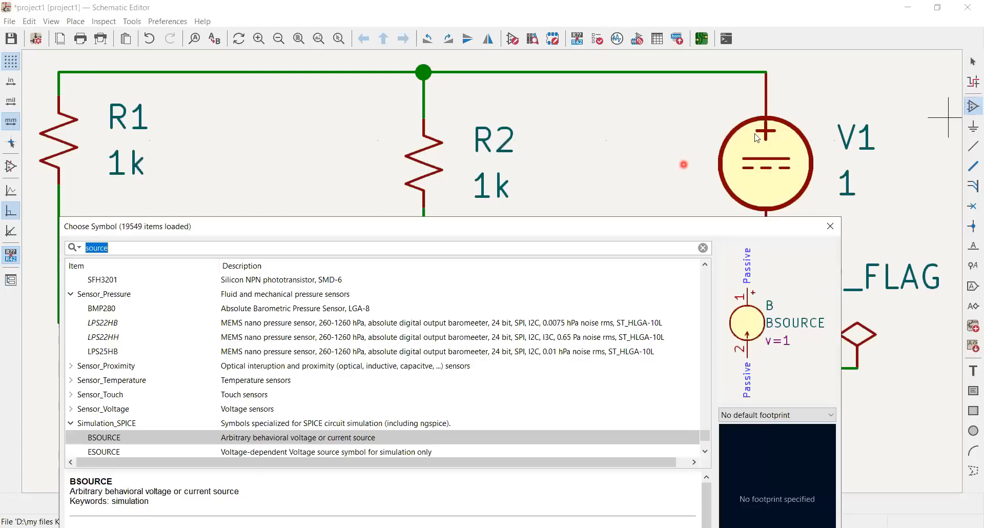
left_click(208, 249)
double_click(208, 251)
key("BackSpace")
type("s")
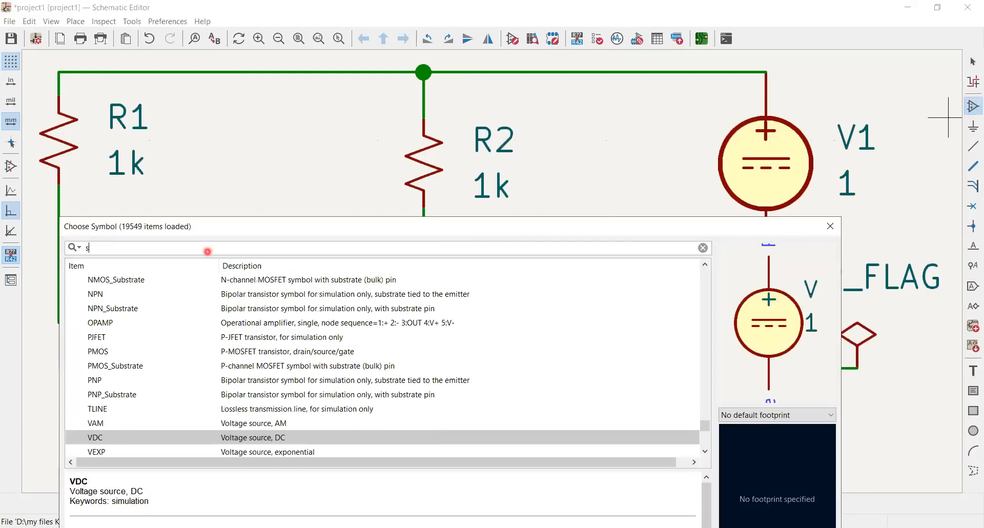
type("ource")
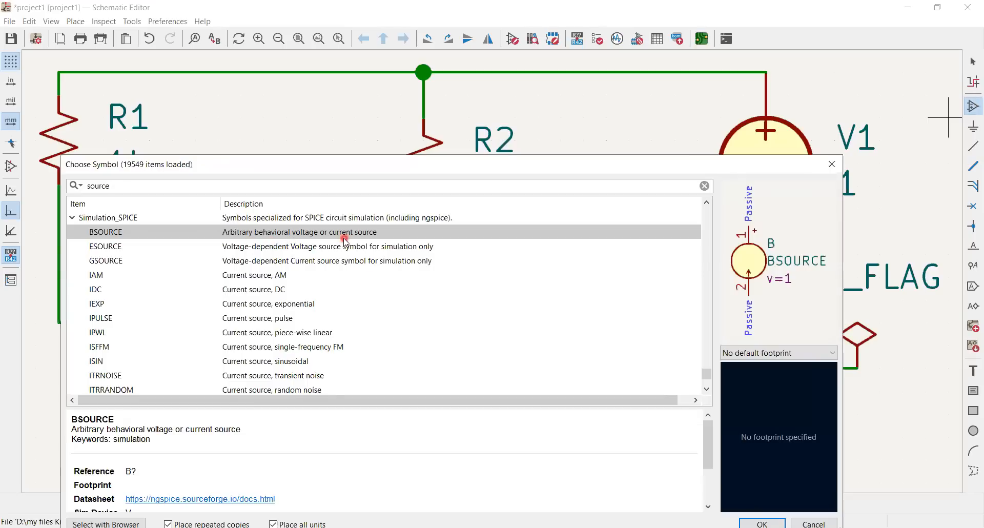
Step: Preview the ESOURCE, GSOURCE, IAM, IDC and IEXP symbols in the Simulation_SPICE library
left_click(287, 249)
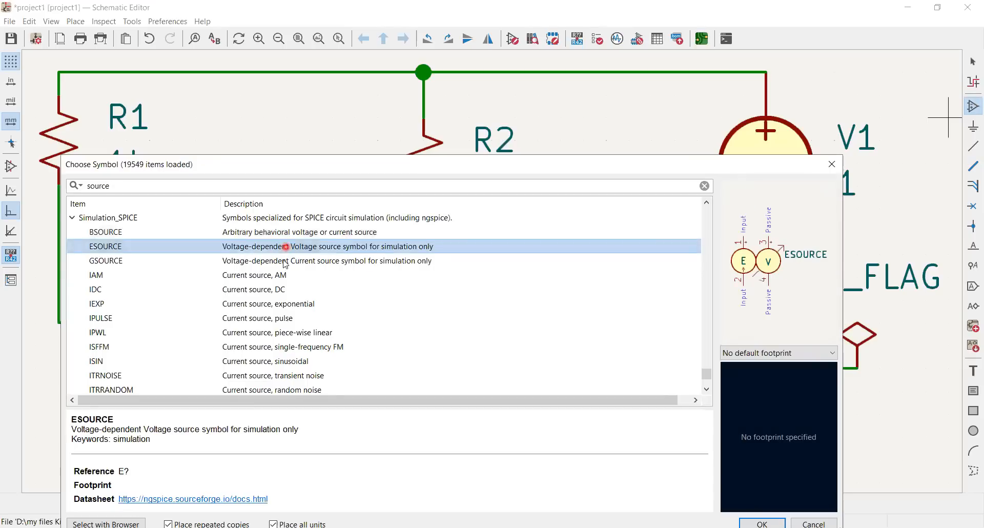
left_click(285, 262)
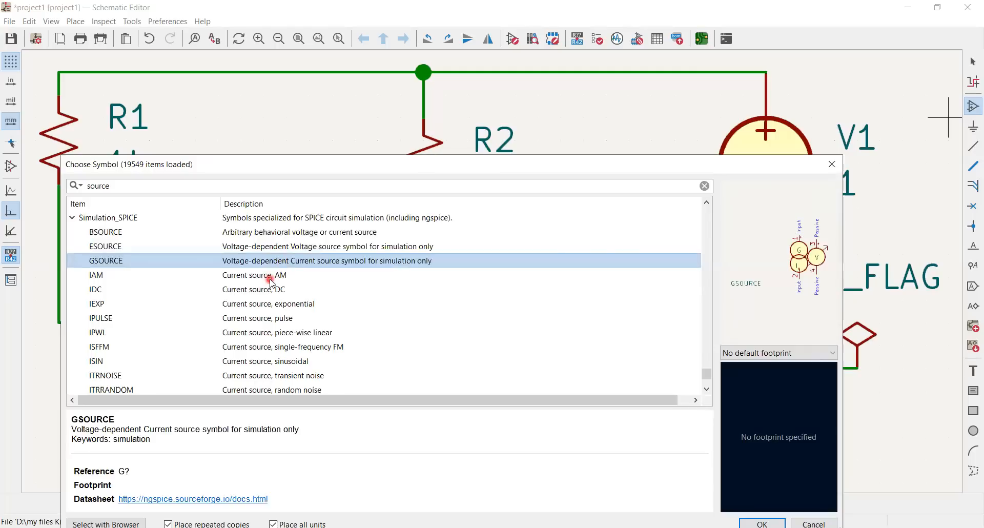
left_click(270, 278)
left_click(264, 289)
left_click(261, 304)
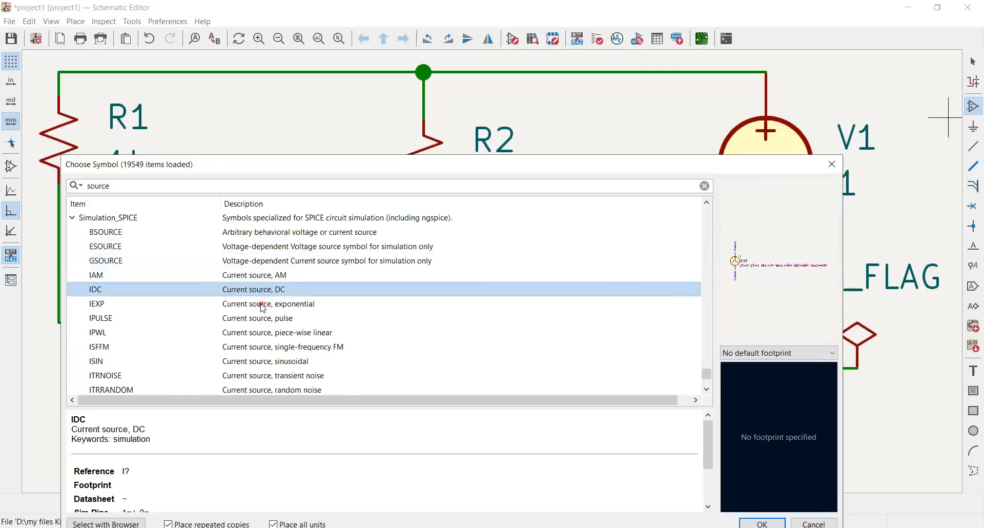
Step: Look through the remaining current source, transistor and voltage source symbols in Simulation_SPICE, down to VEXP
key("Down")
key("Down")
key("Down")
key("Down")
key("Down")
key("Down")
key("Down")
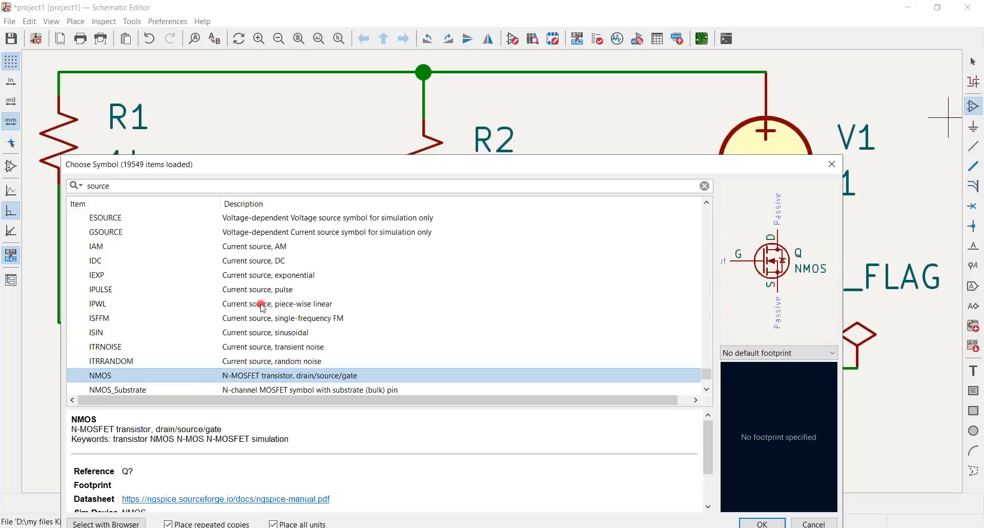
key("Up")
key("Down")
key("Down")
key("Down")
key("Down")
key("Down")
key("Down")
key("Down")
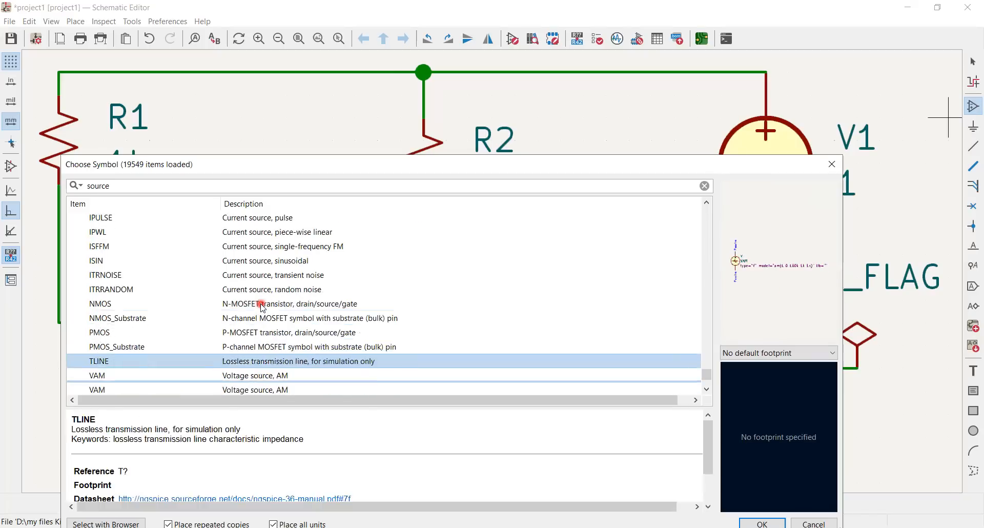
key("Down")
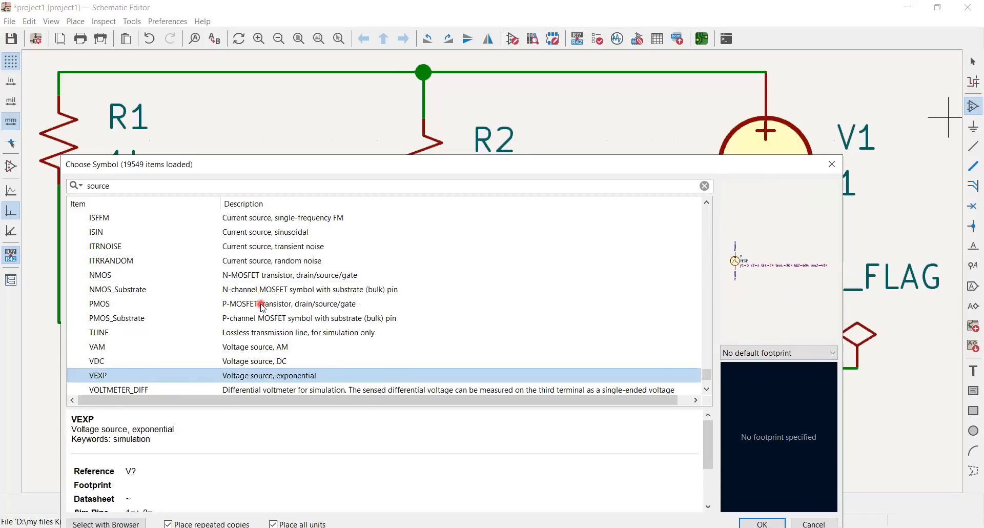
Step: Select the AM voltage source VAM and widen the symbol preview area to inspect its drawing
left_click(264, 347)
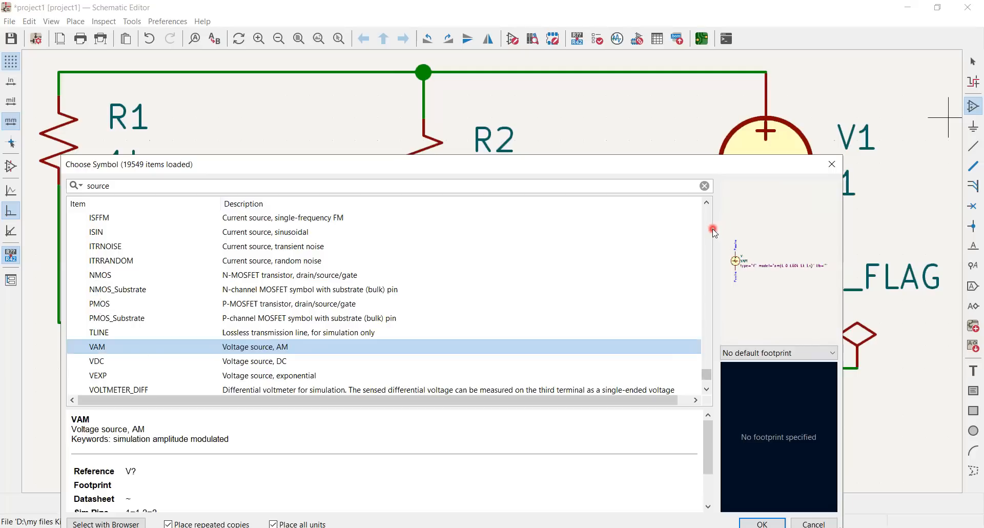
left_click_drag(716, 227, 560, 241)
left_click(634, 281)
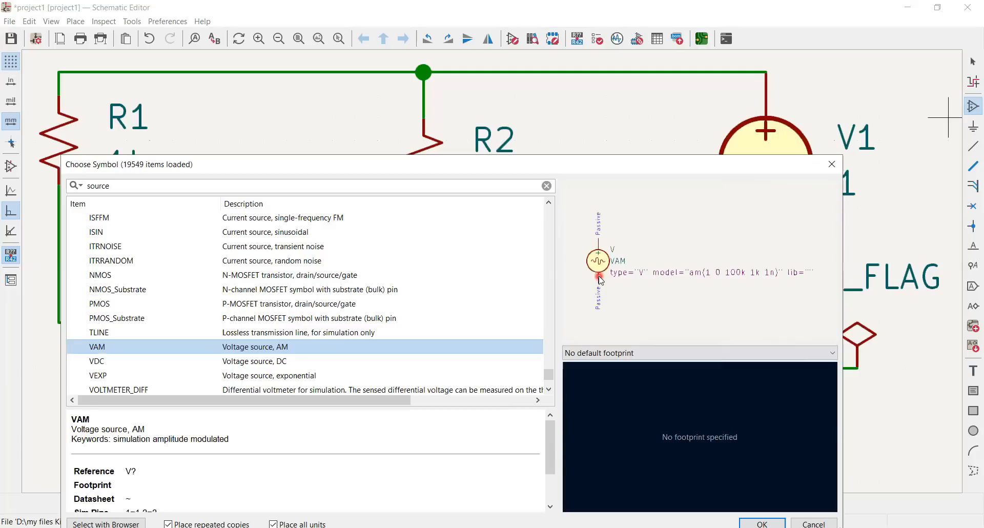
Step: Compare the previews of the DC voltage source VDC and the sinusoidal voltage source VSIN
left_click(280, 360)
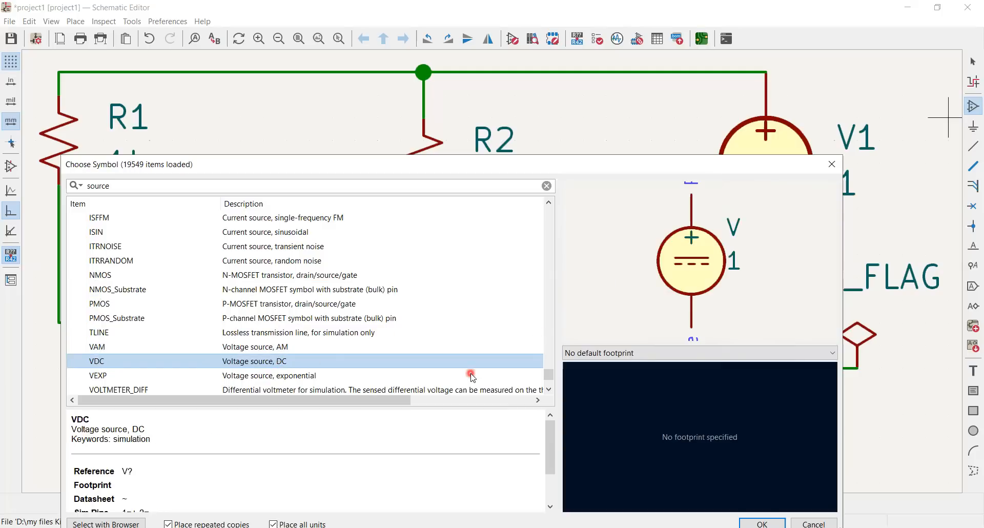
left_click(549, 389)
left_click(549, 389)
left_click(549, 390)
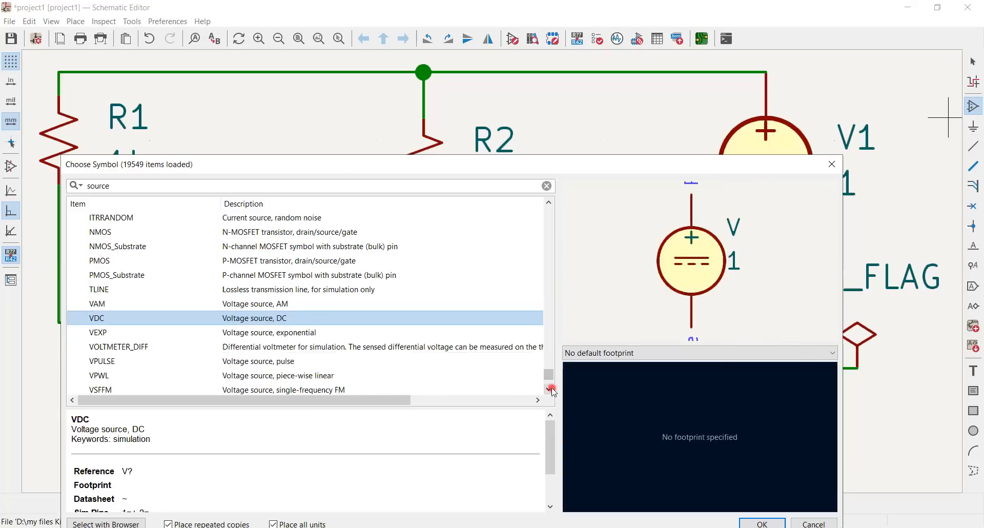
left_click(549, 390)
left_click(549, 389)
left_click(549, 389)
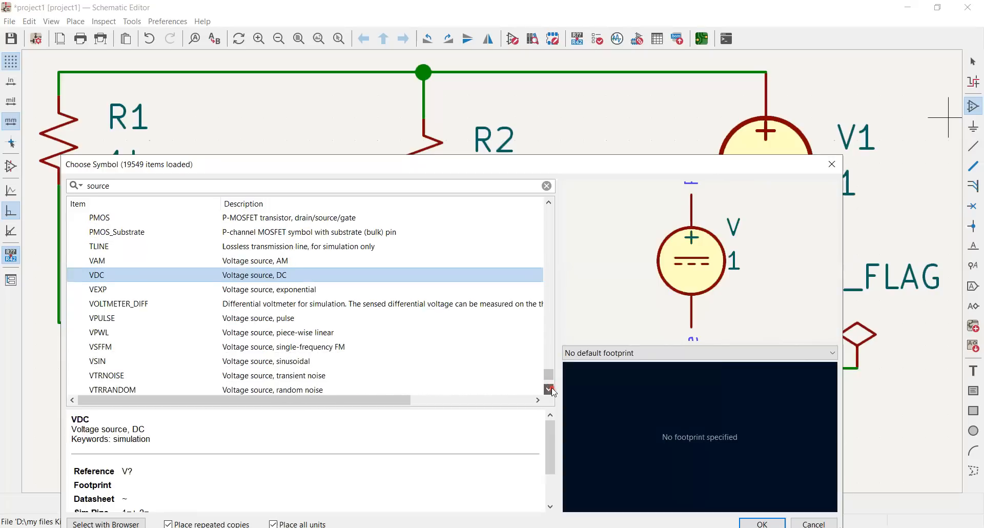
left_click(298, 364)
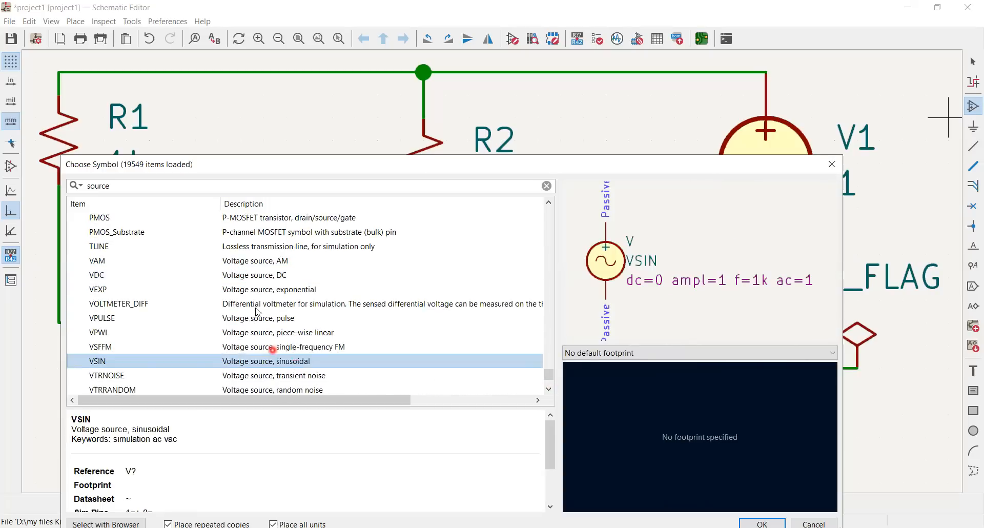
left_click(260, 272)
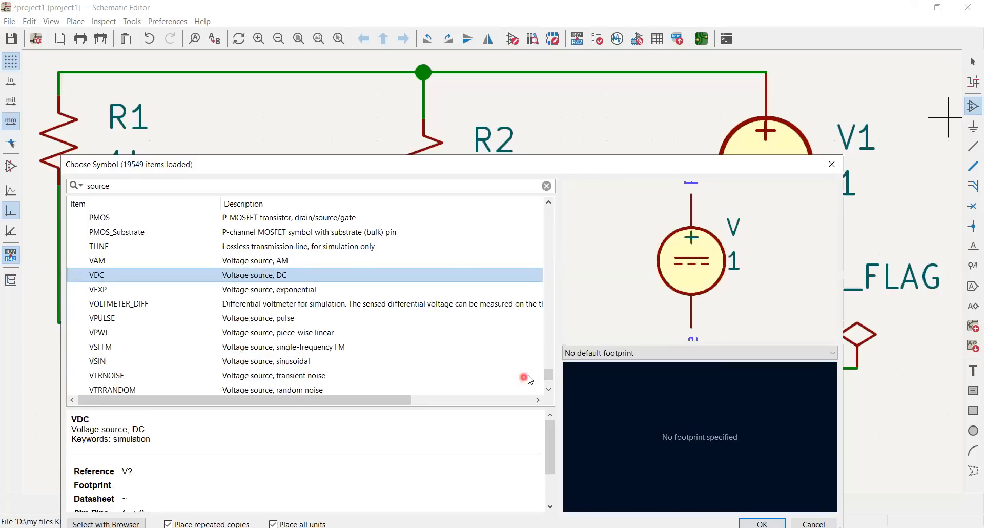
Step: Look through the search results that follow VTRRANDOM, from the Switch library to Transistor_Array
left_click(548, 389)
left_click(548, 389)
left_click(549, 390)
left_click(549, 390)
left_click(549, 391)
left_click(548, 390)
left_click(548, 390)
left_click(548, 390)
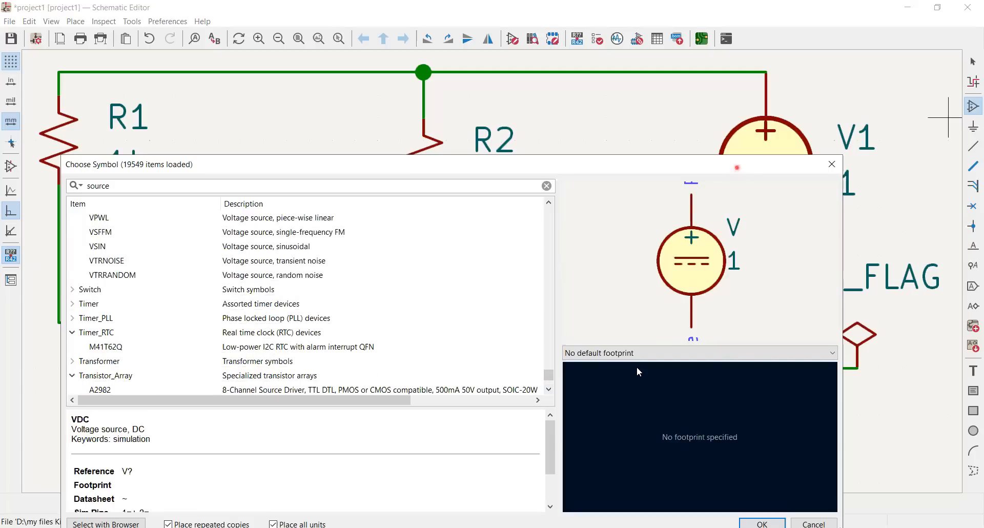
Step: Reposition and enlarge the symbol chooser to examine the VDC source's reference, footprint, datasheet and simulation fields
left_click_drag(736, 168, 709, 60)
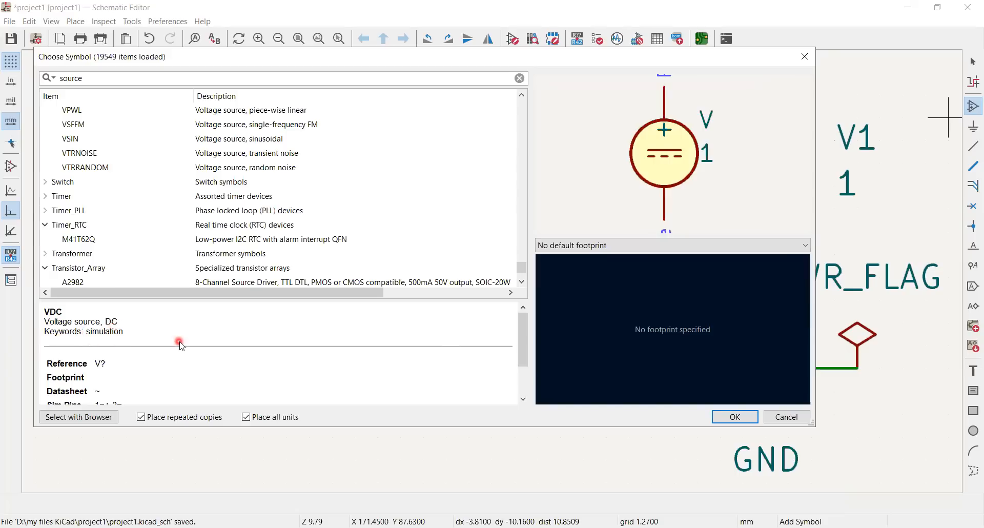
left_click_drag(524, 352, 522, 375)
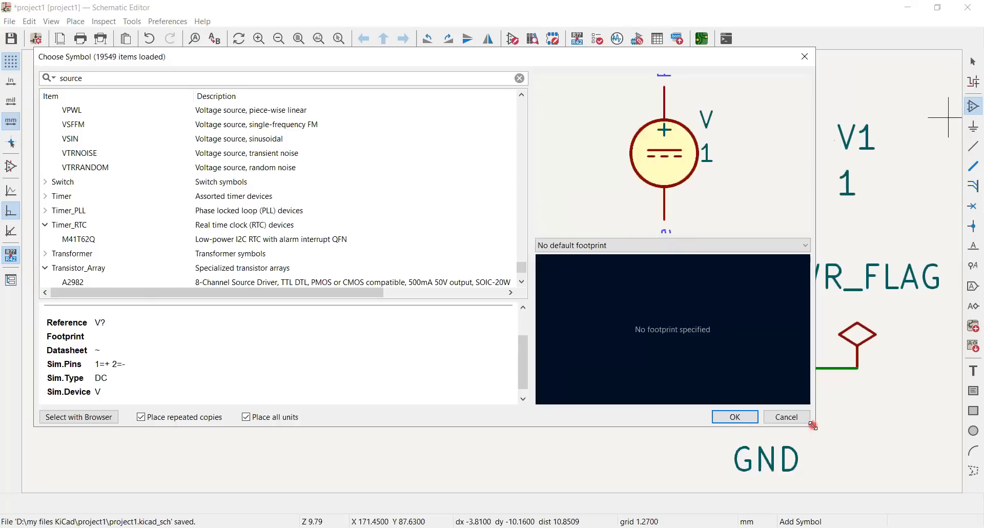
left_click_drag(813, 425, 905, 526)
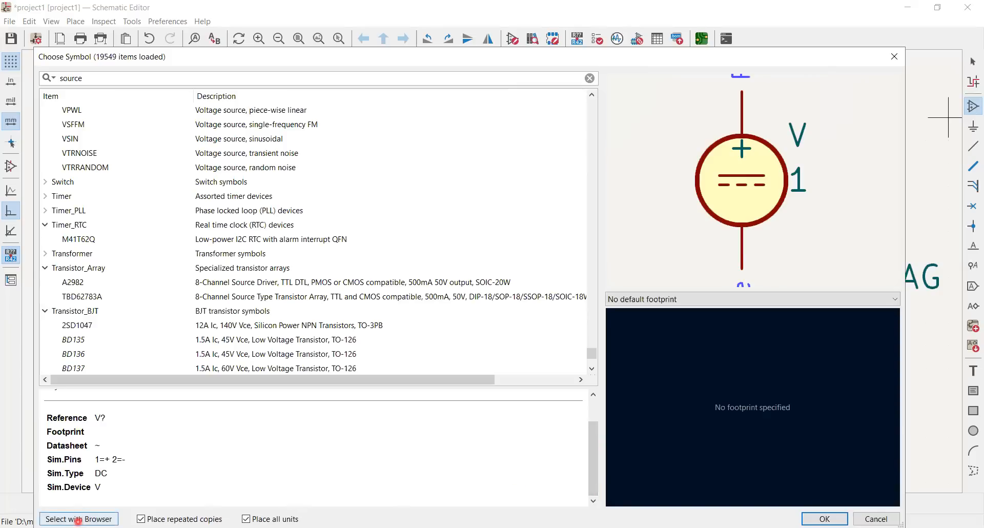
Step: Inspect the whole VDC symbol in the Symbol Library Browser, filtering the symbols by "vdc", and close the browser
left_click(77, 518)
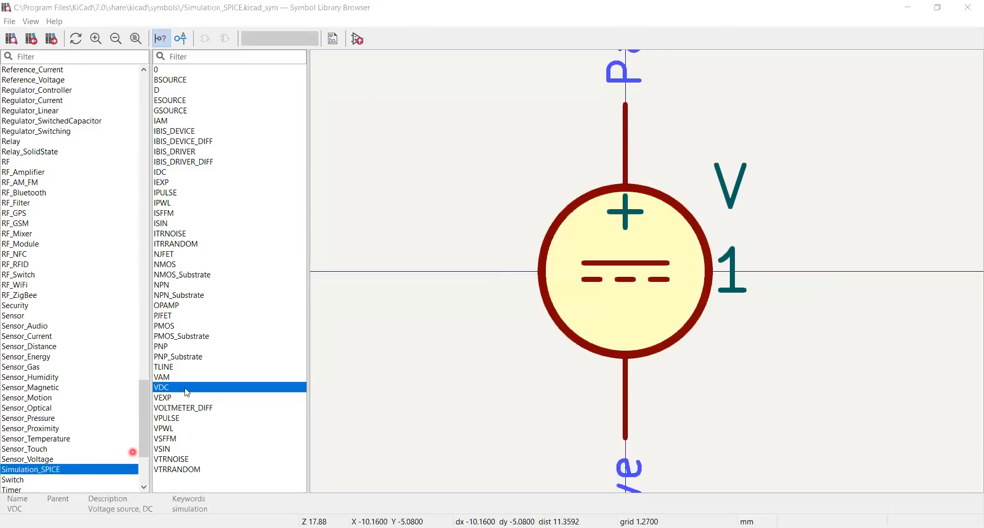
left_click(216, 55)
type("vdc")
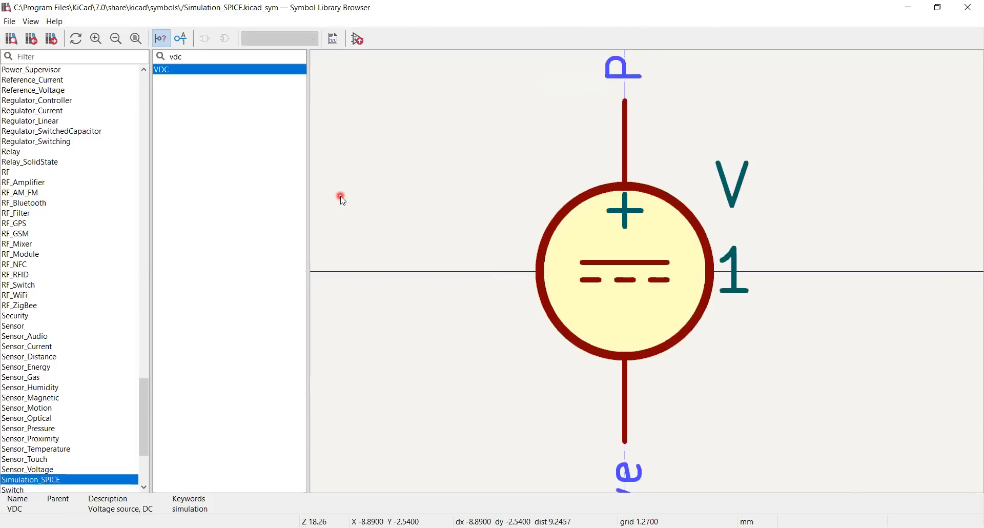
left_click(116, 39)
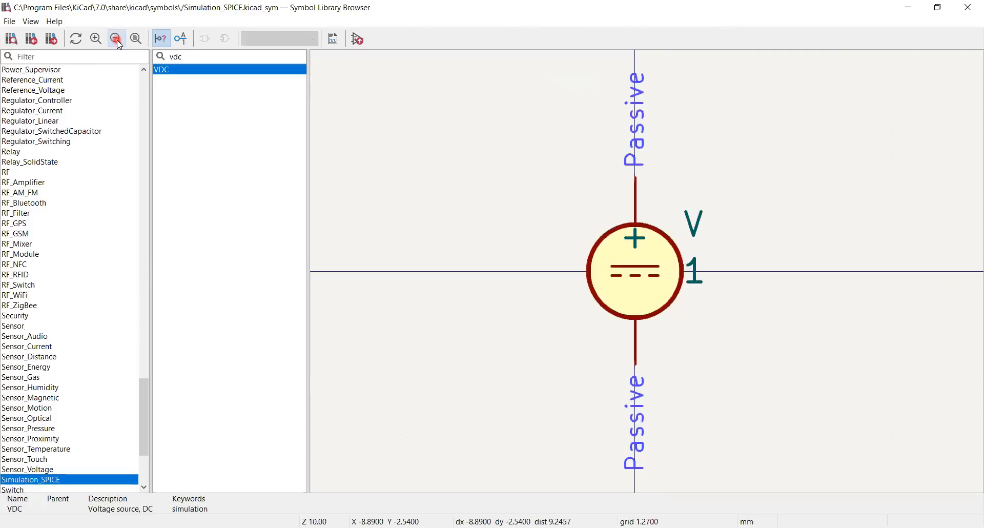
left_click(116, 39)
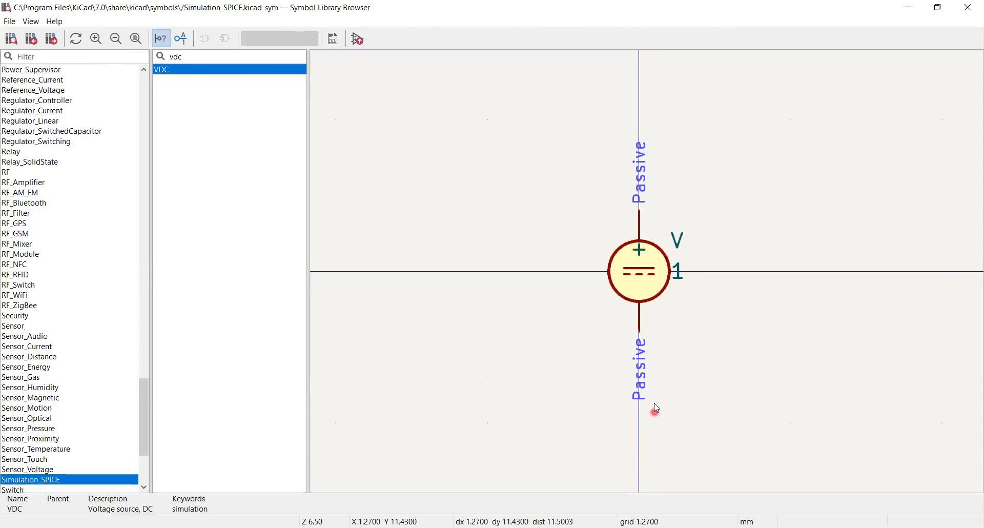
double_click(173, 14)
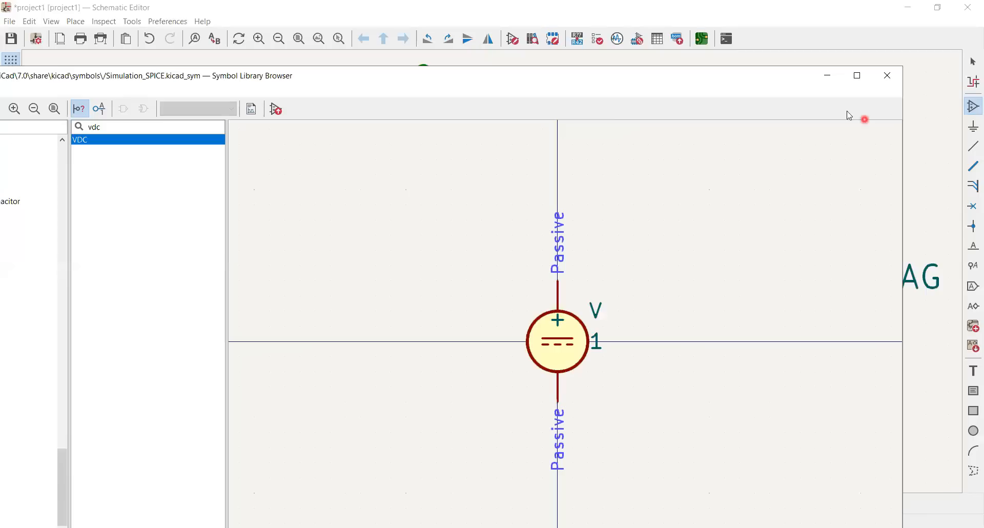
left_click(889, 83)
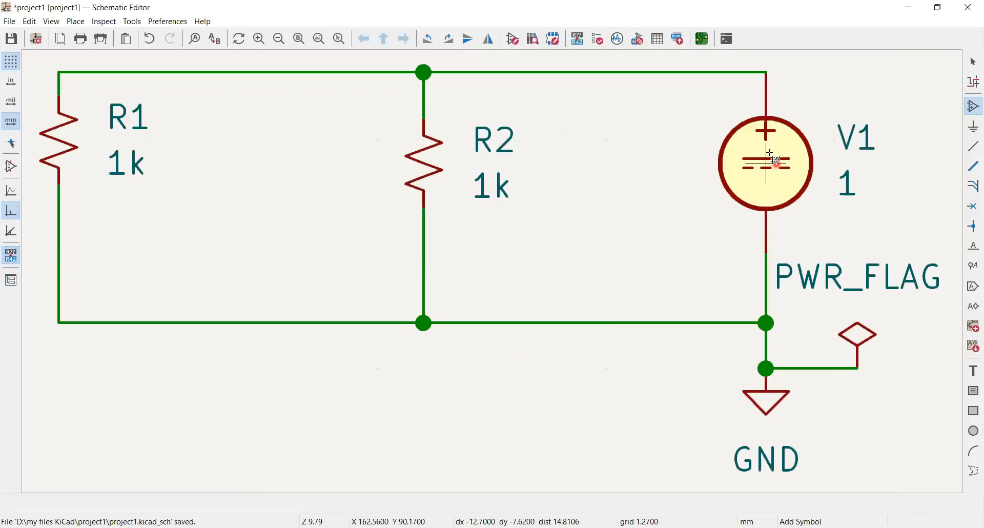
Step: Try to place another VDC voltage source from the Simulation_SPICE library below the circuit
left_click(973, 108)
left_click(820, 170)
left_click(675, 204)
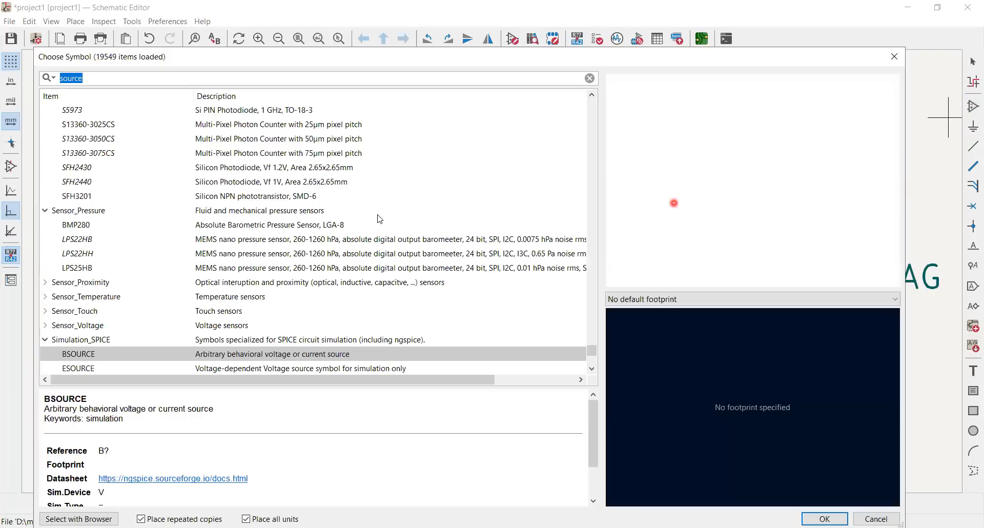
left_click(592, 367)
left_click(592, 368)
left_click(593, 369)
left_click(592, 368)
left_click(592, 368)
left_click(592, 368)
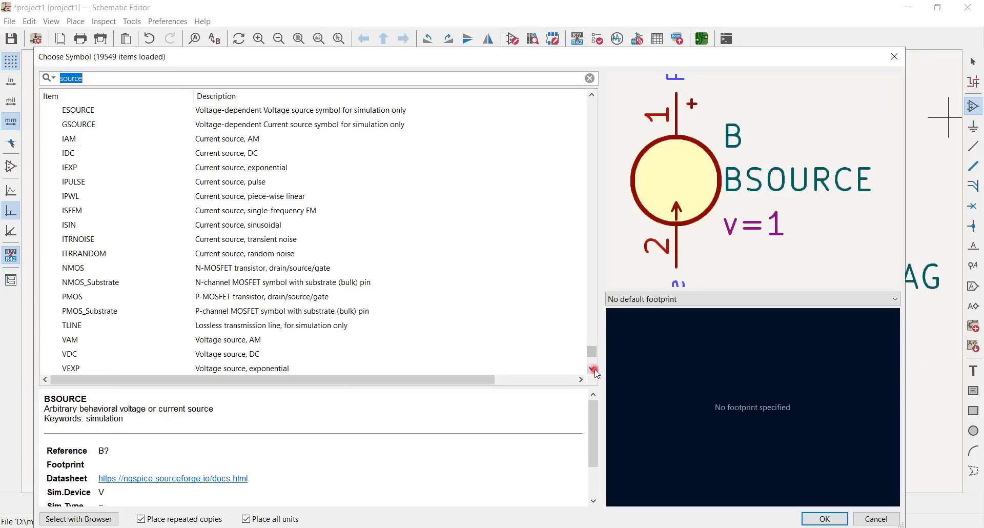
left_click(592, 368)
left_click(259, 340)
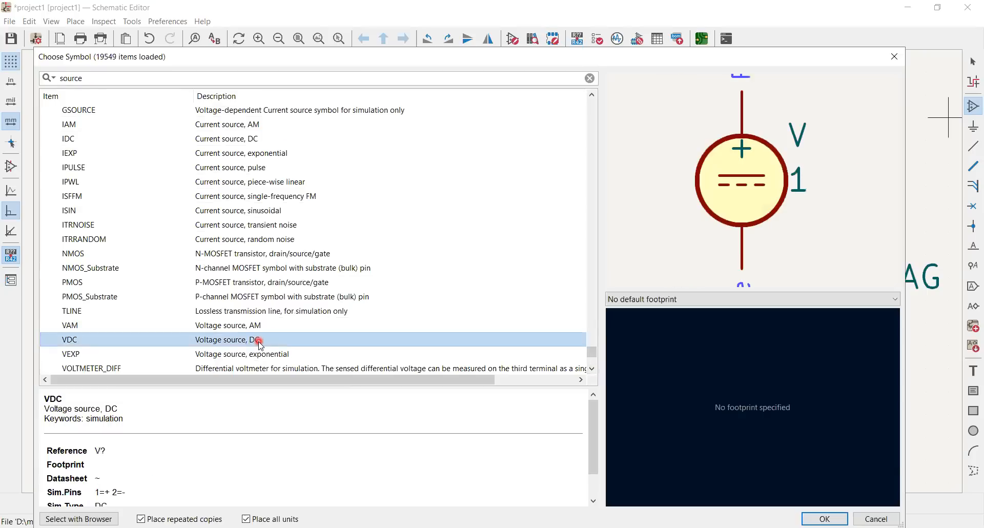
left_click(816, 518)
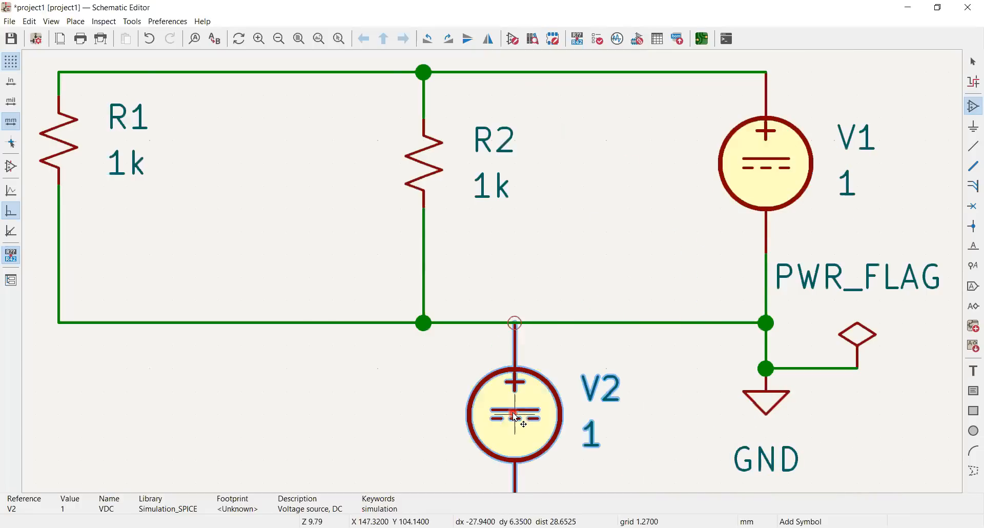
key("Escape")
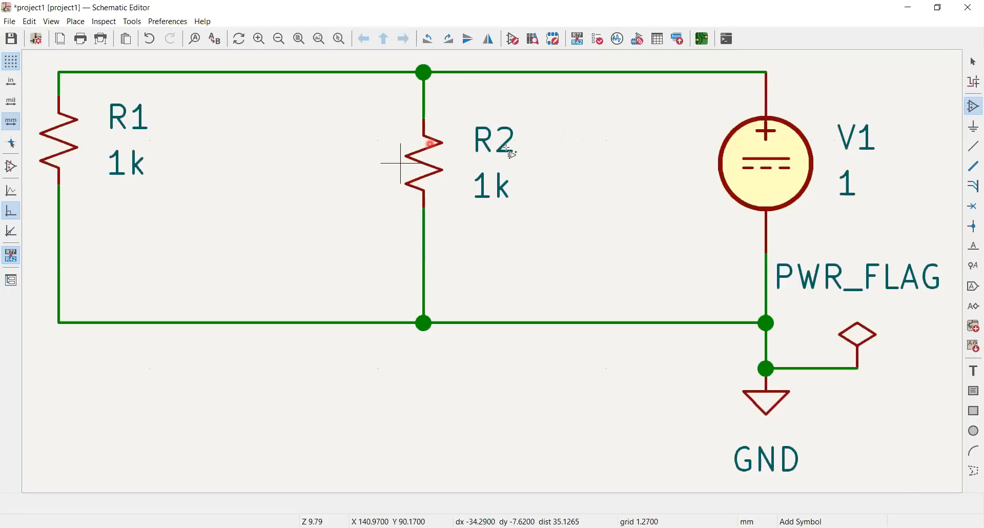
right_click(769, 163)
left_click(749, 148)
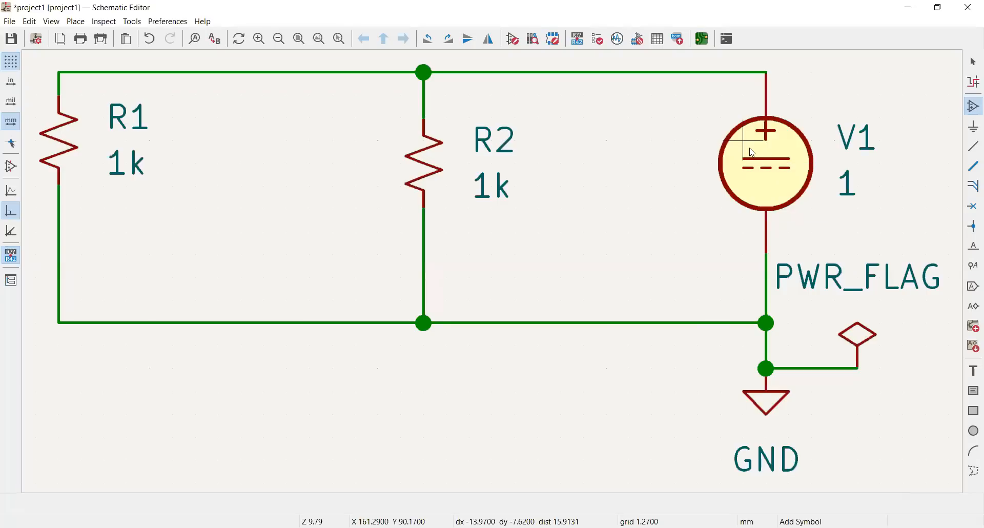
right_click(751, 152)
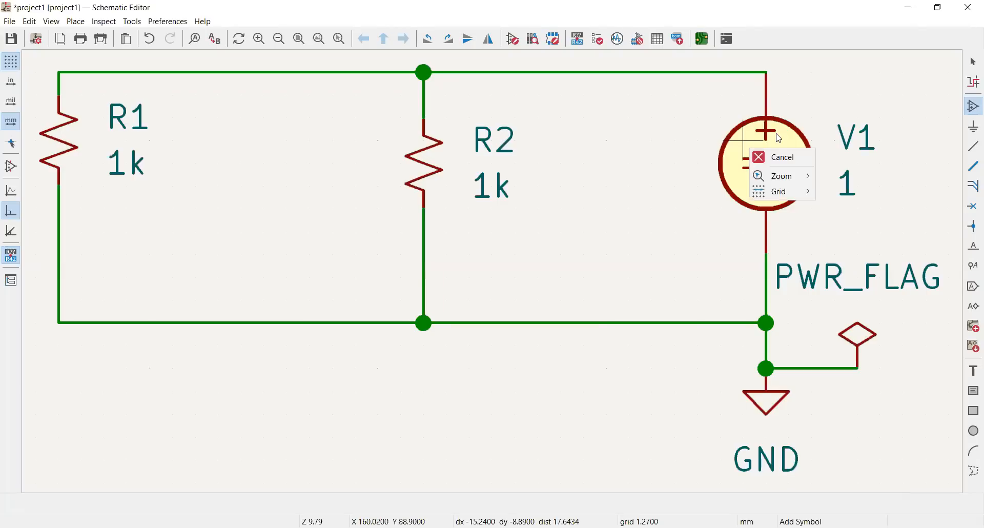
left_click(826, 113)
left_click(830, 106)
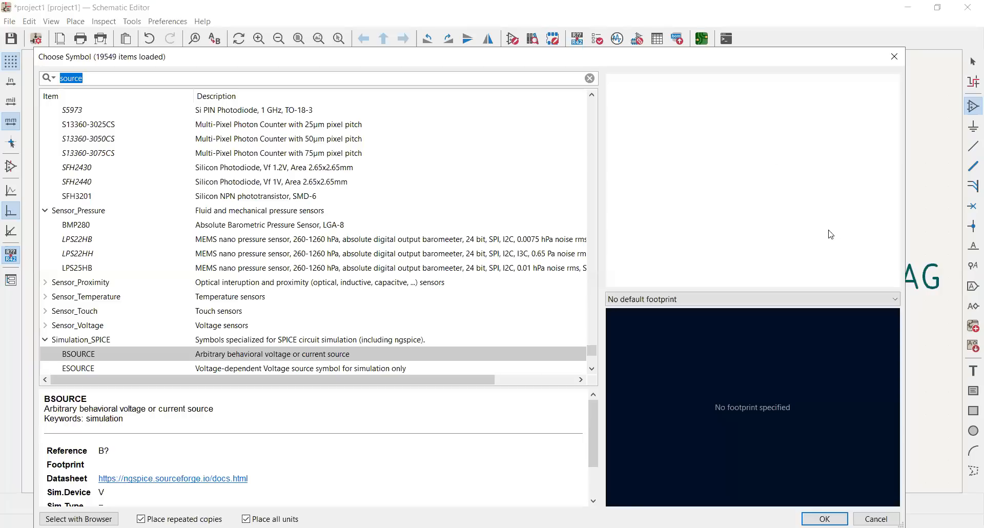
Step: Open the symbol properties of voltage source V1, try a value of 5 and set it back to 1
left_click(875, 518)
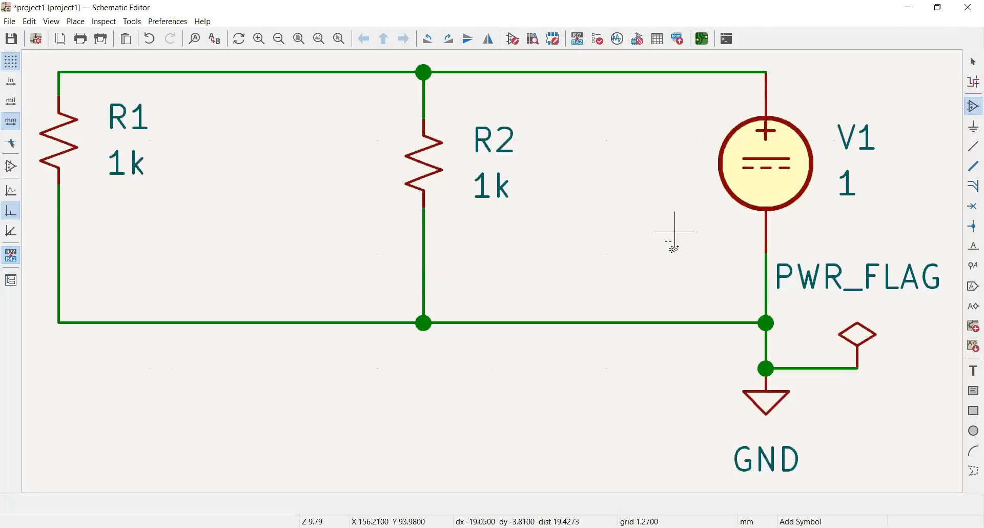
key("Escape")
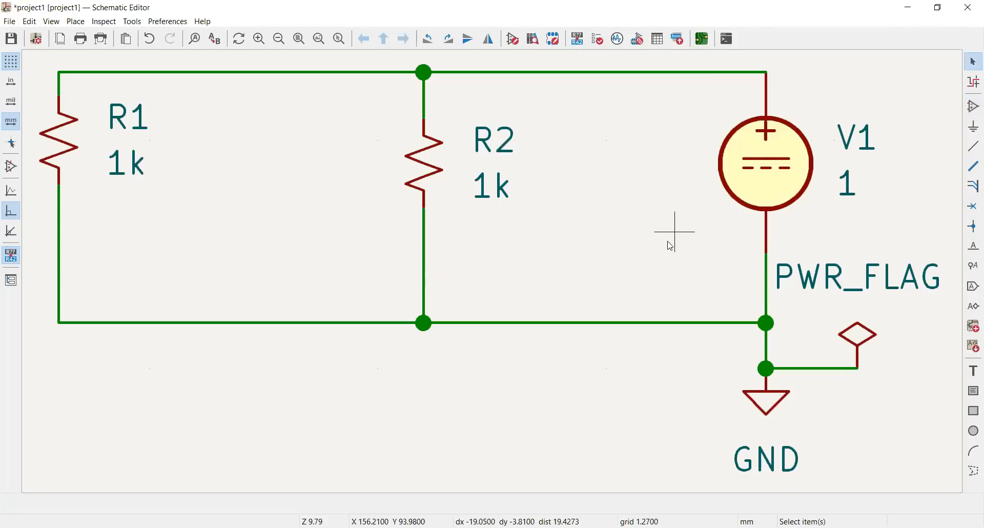
right_click(772, 167)
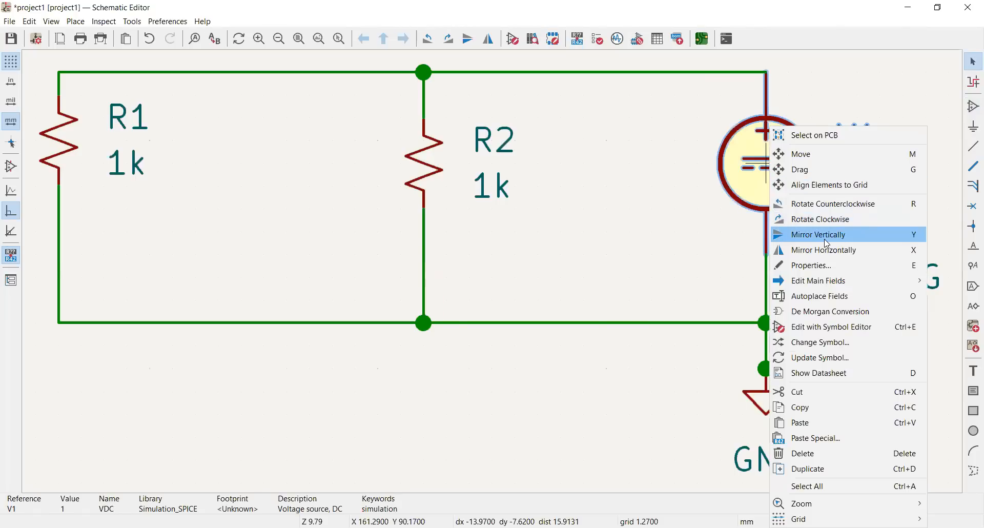
left_click(827, 266)
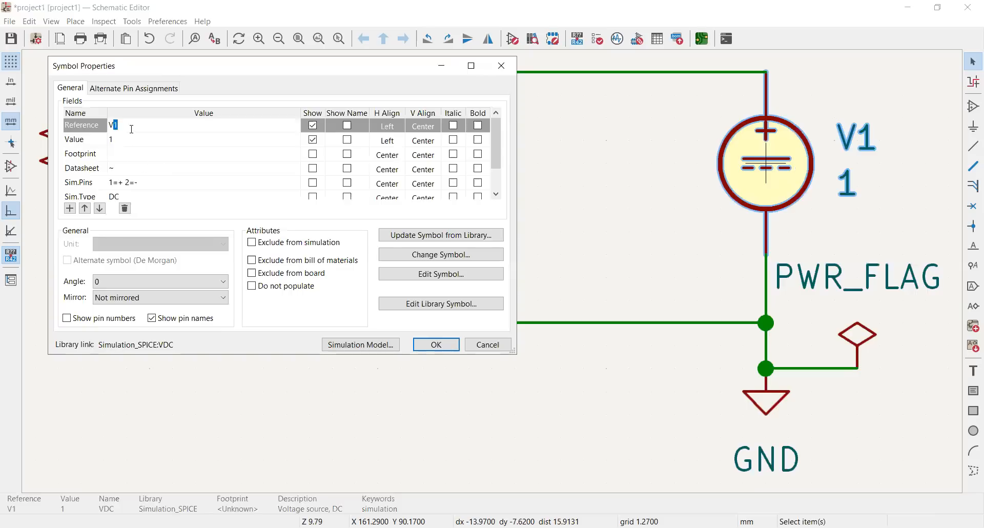
left_click(131, 129)
left_click(116, 140)
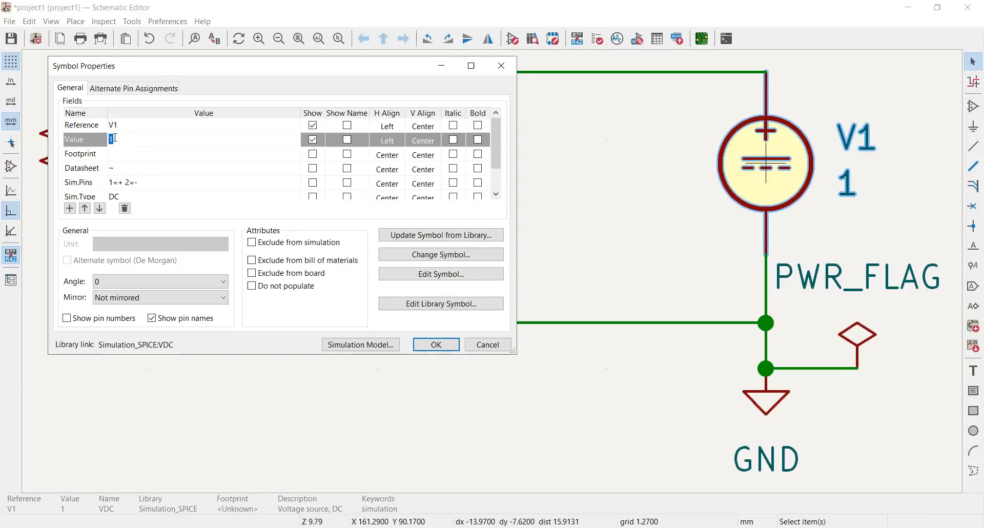
type("5")
type("1")
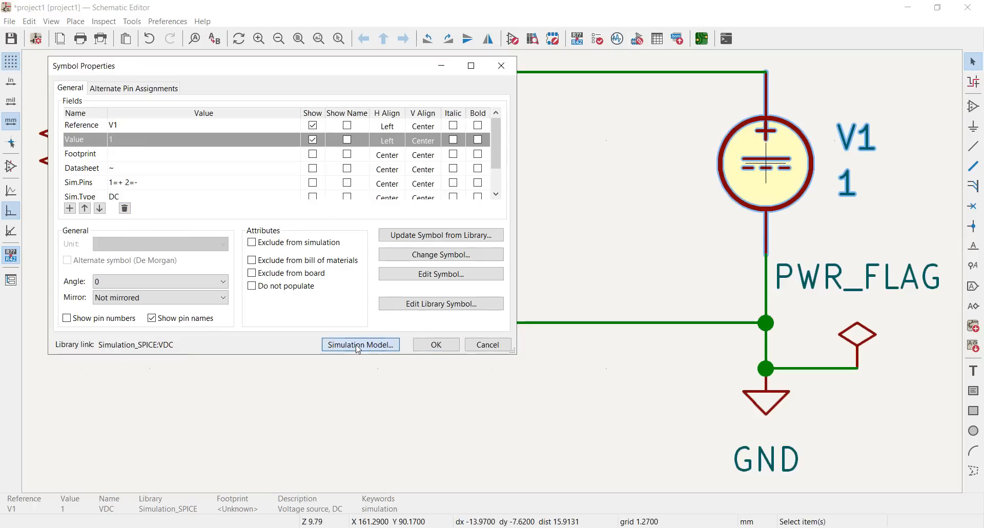
Step: Examine V1's simulation model, including the built-in device choices, source types and DC parameters, and close its properties
left_click(358, 344)
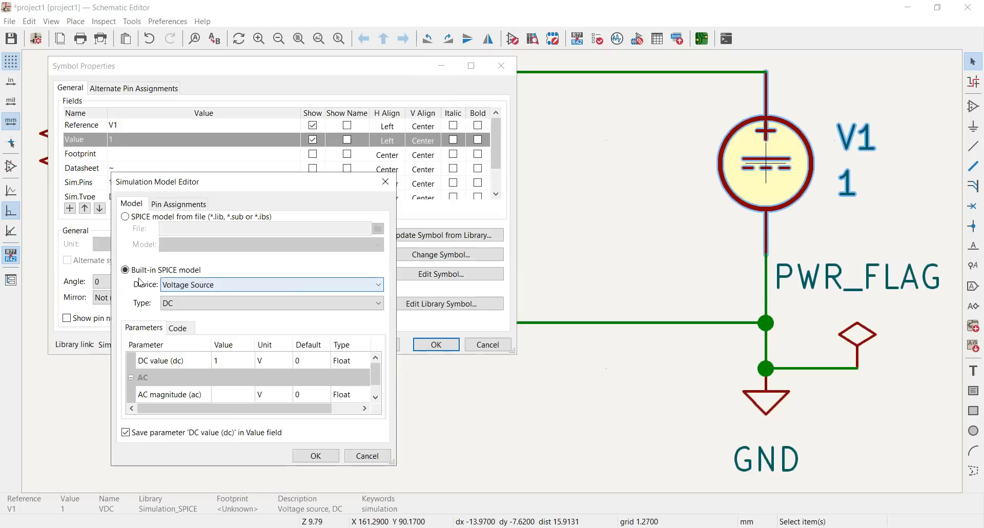
left_click(179, 286)
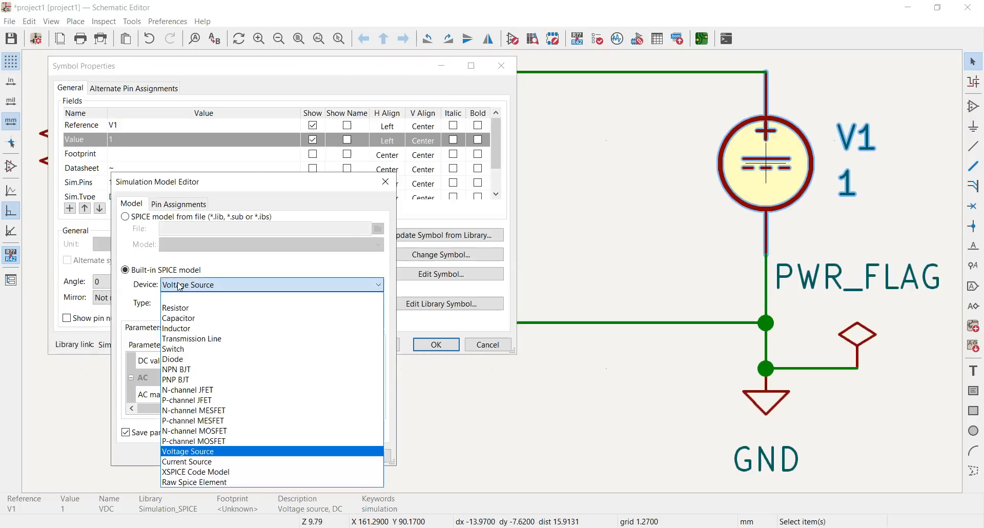
left_click(179, 286)
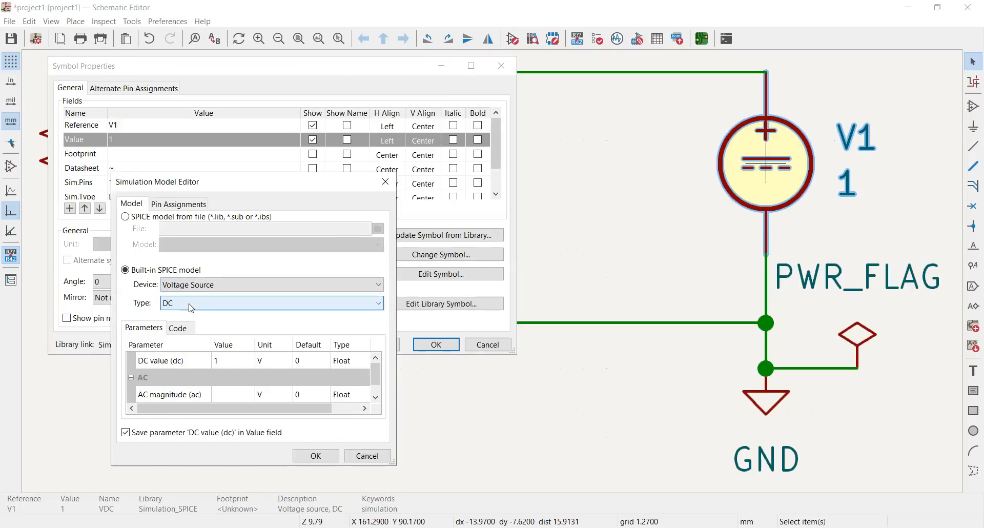
left_click(191, 306)
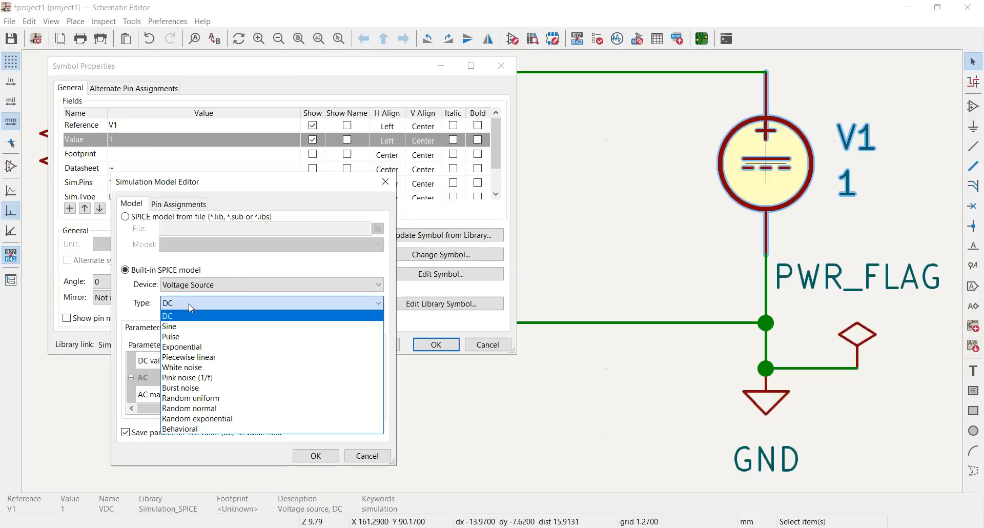
left_click(188, 316)
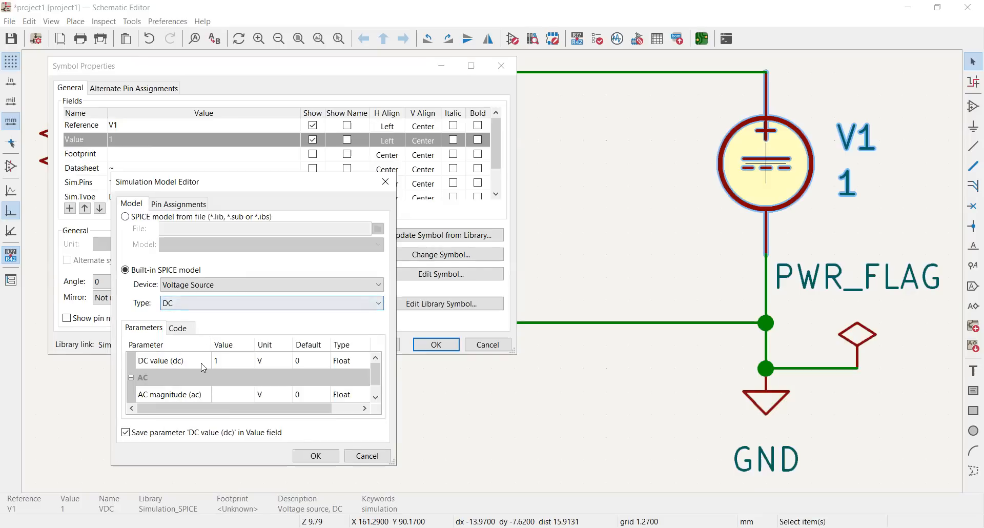
left_click(373, 399)
left_click_drag(373, 379, 375, 344)
left_click(326, 457)
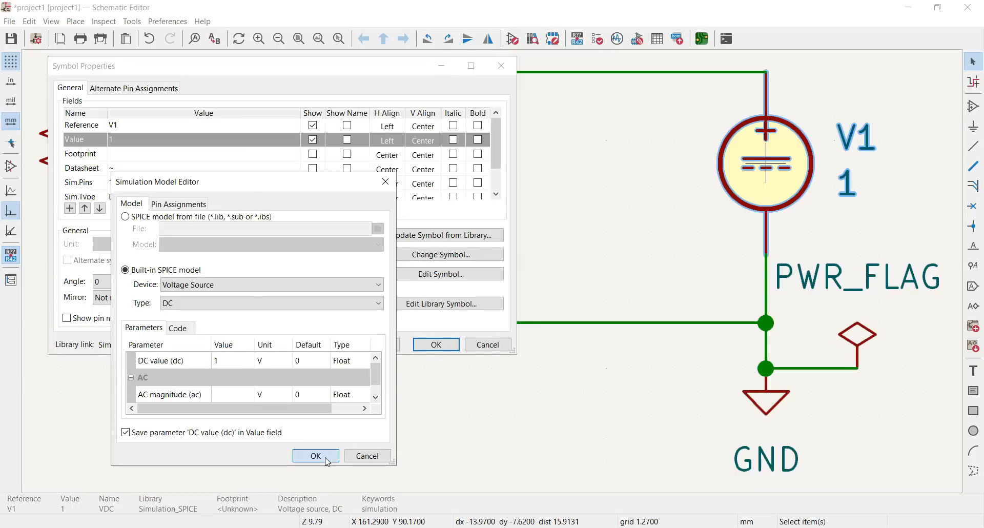
left_click(476, 347)
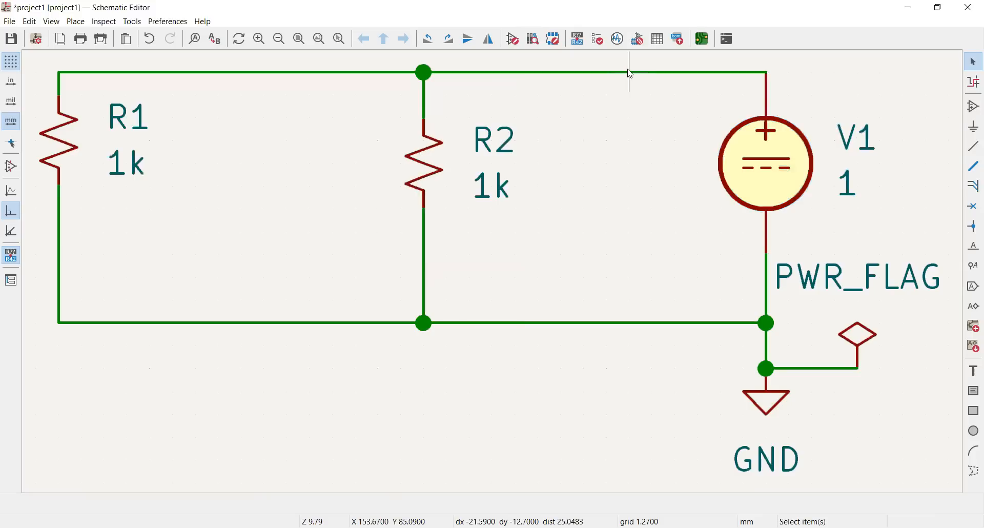
Step: Try to place a generic resistor symbol R from the Device library inside the circuit
left_click(973, 106)
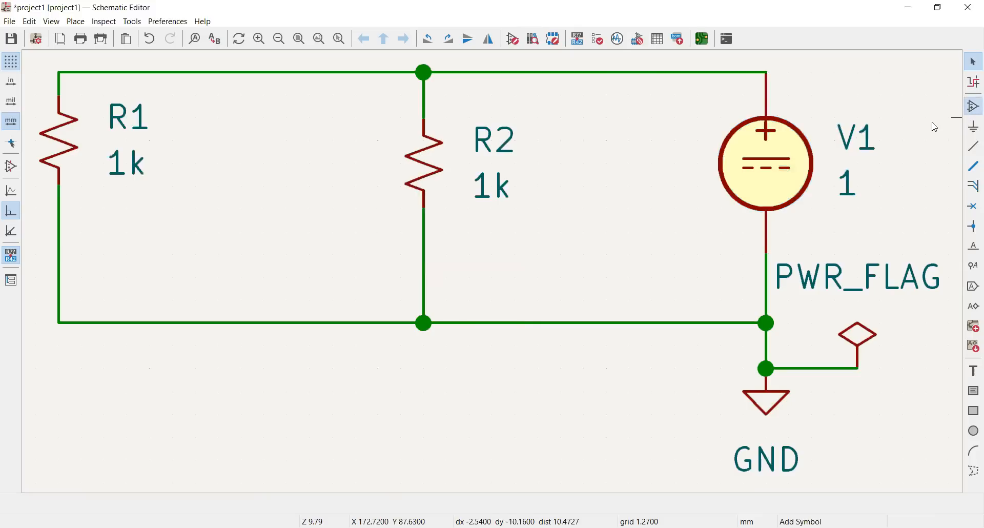
left_click(713, 211)
type("R")
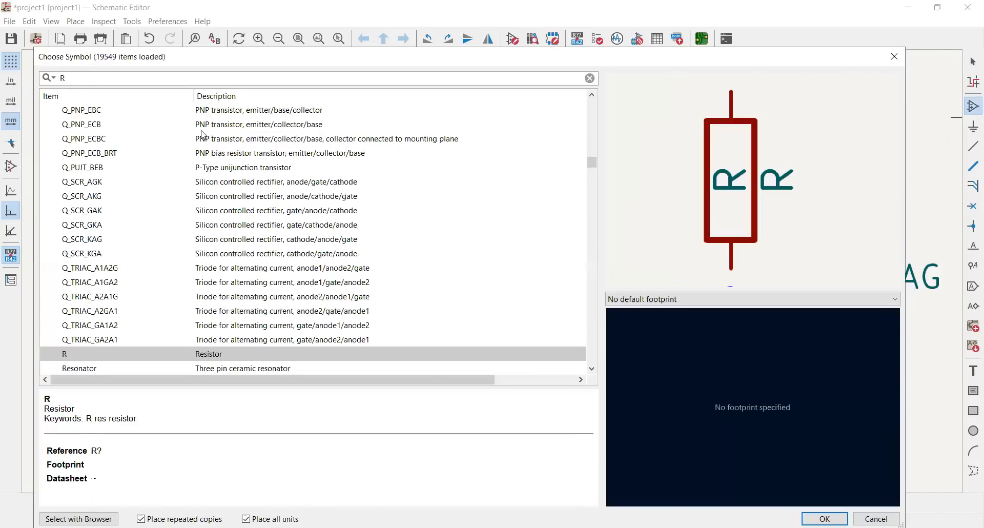
left_click(209, 355)
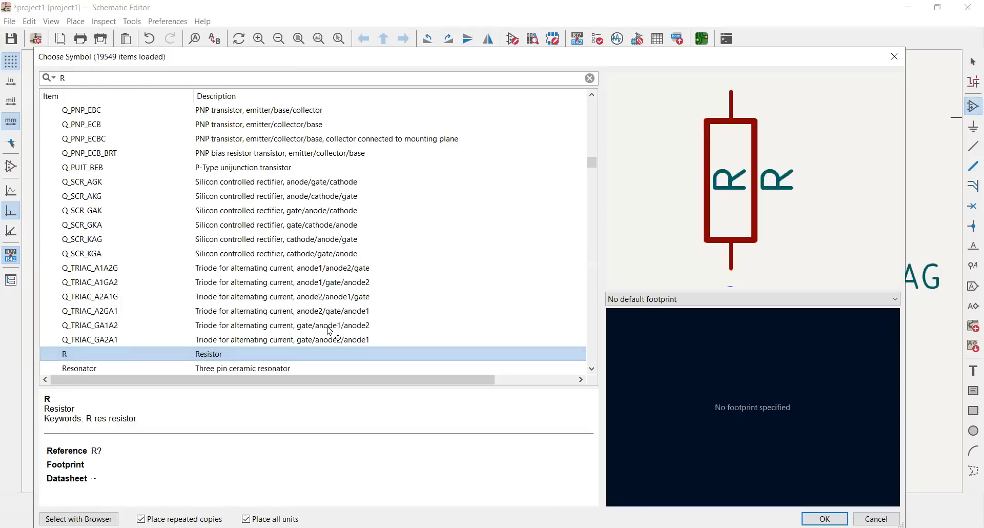
key("Return")
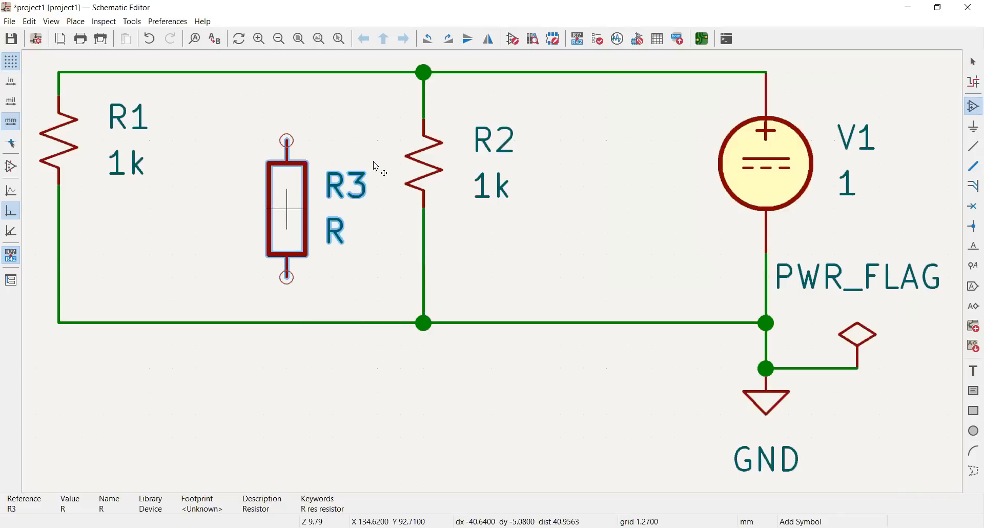
key("Escape")
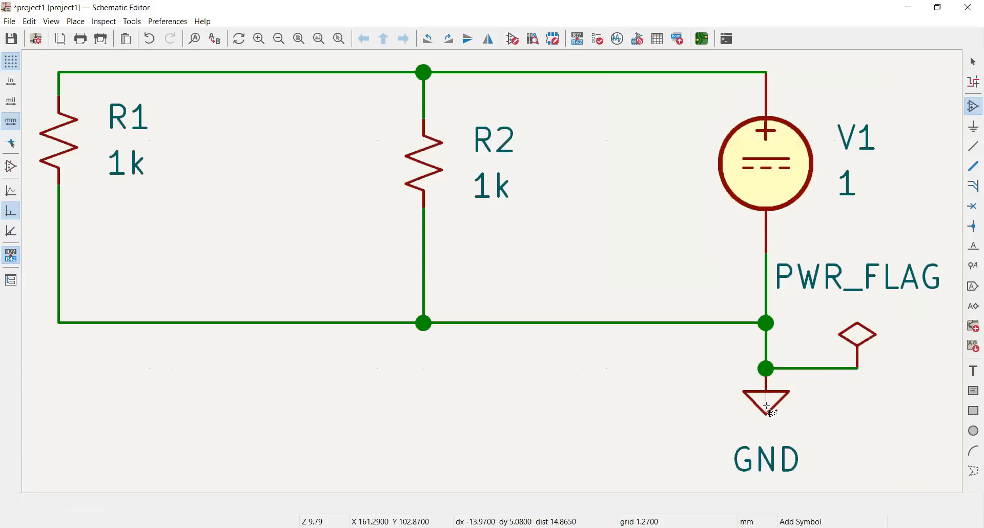
Step: Examine the library groups matching PWR_FLAG among the power symbols and clear the filter to list all power symbols
left_click(972, 128)
left_click(479, 274)
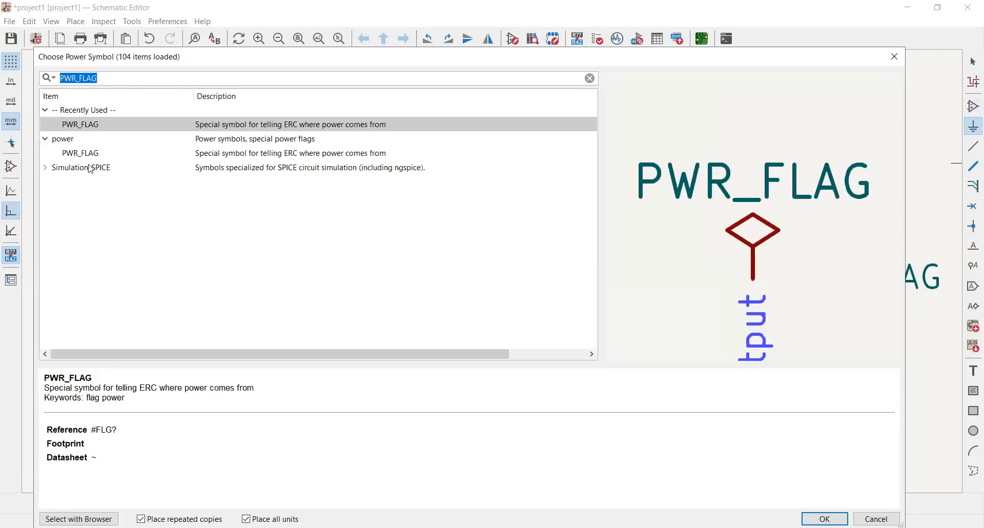
left_click(45, 170)
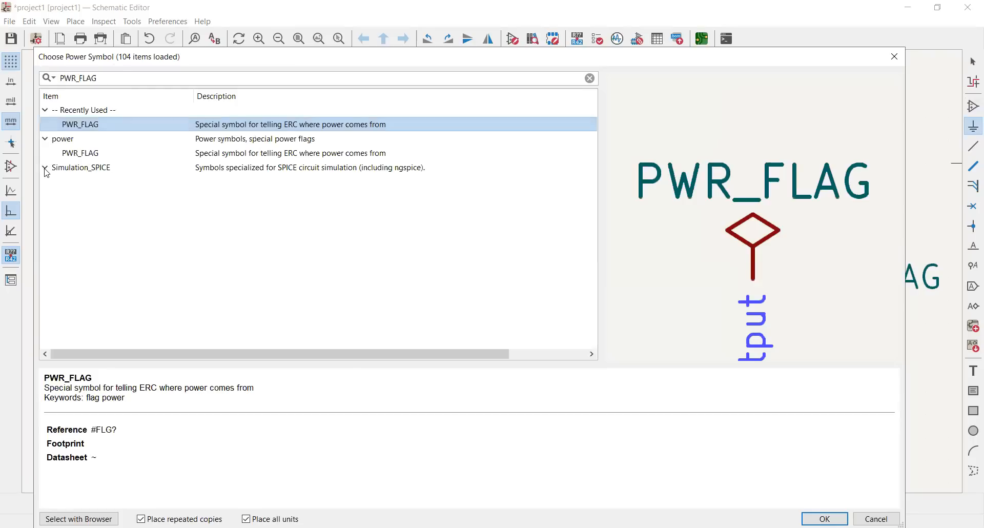
left_click(45, 110)
left_click(46, 125)
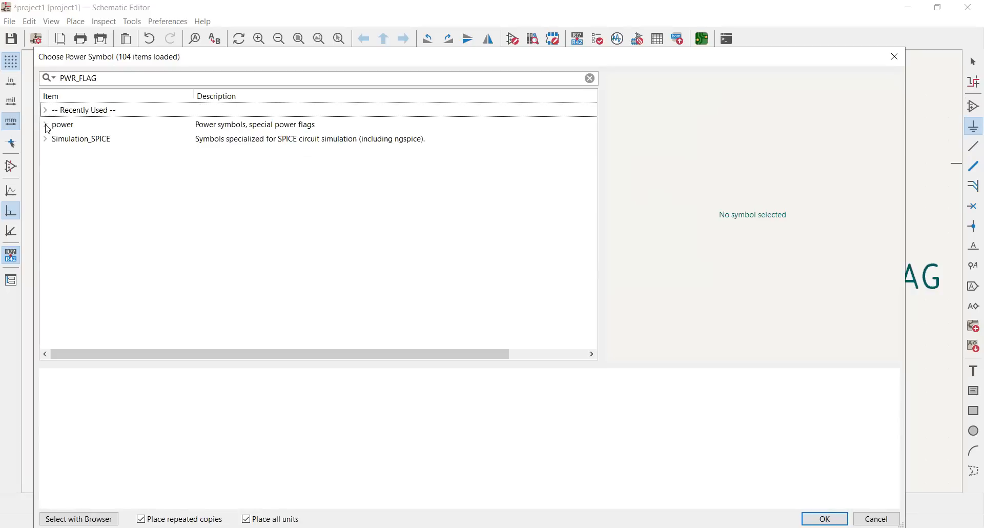
left_click(45, 125)
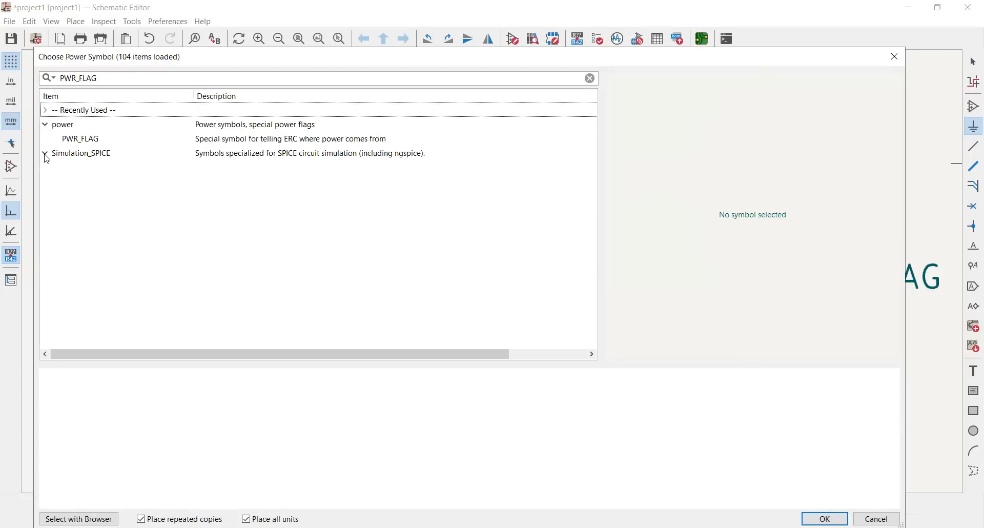
left_click(57, 79)
double_click(104, 79)
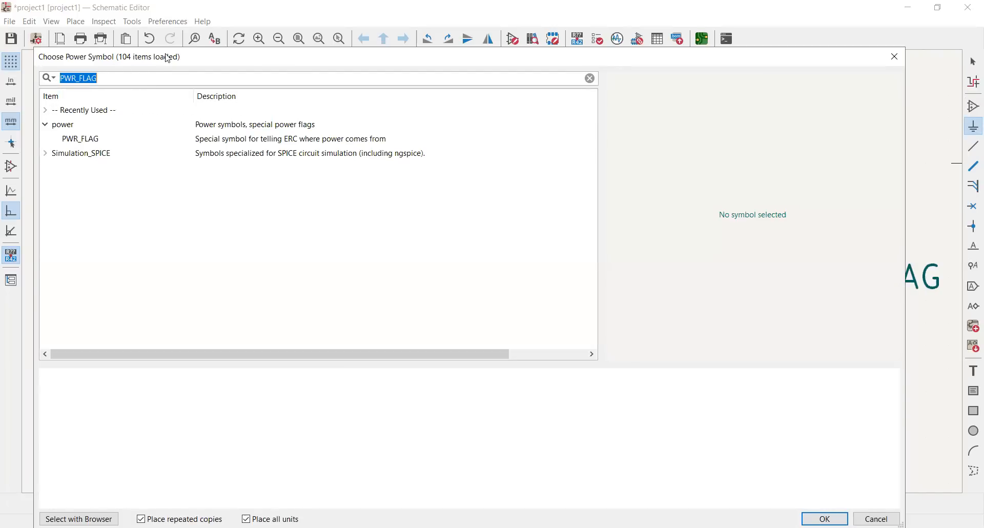
left_click_drag(168, 59, 221, 136)
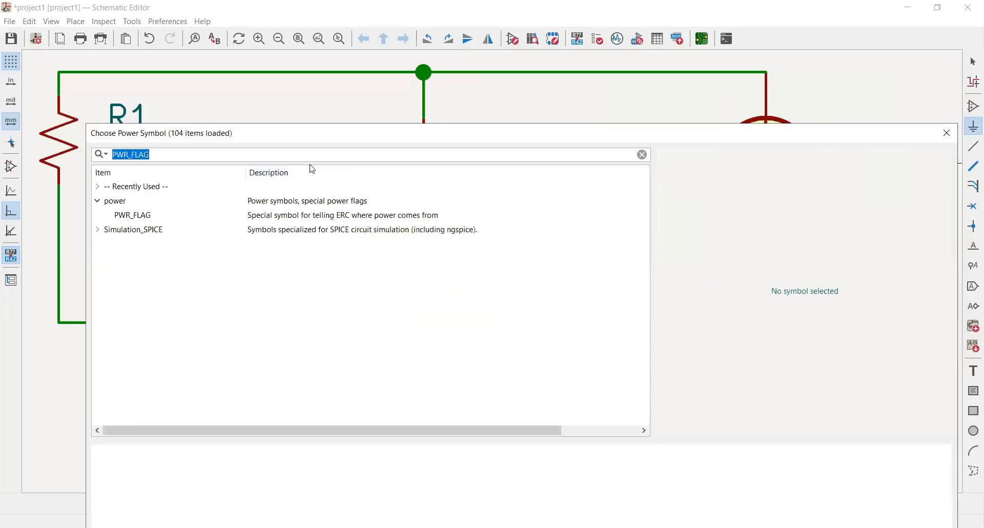
left_click(643, 156)
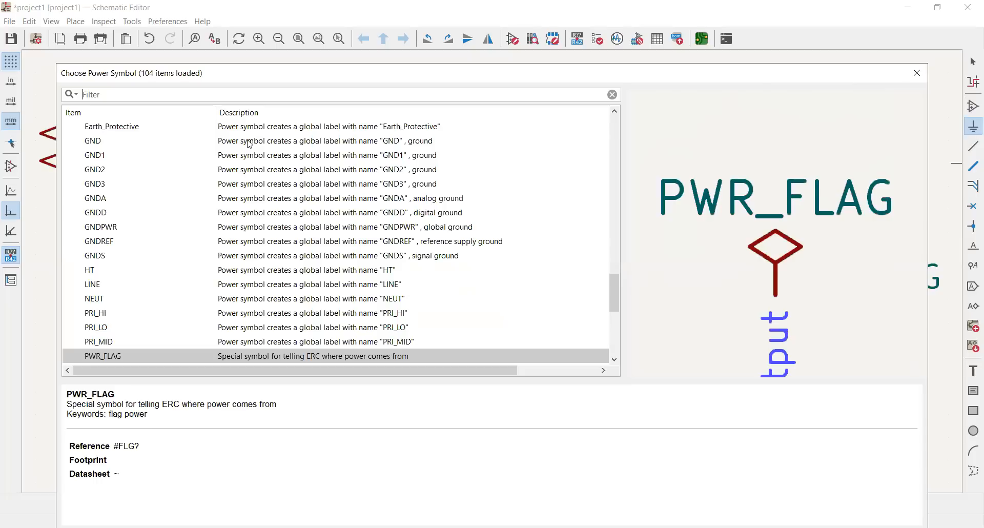
Step: Place an additional GND power symbol below the circuit, beside the existing ground
left_click(249, 142)
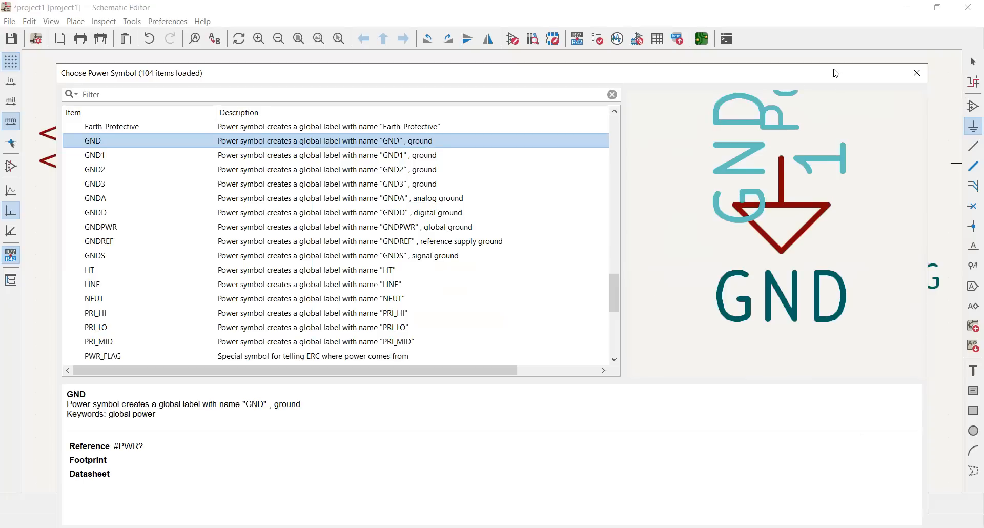
left_click_drag(835, 73, 709, 15)
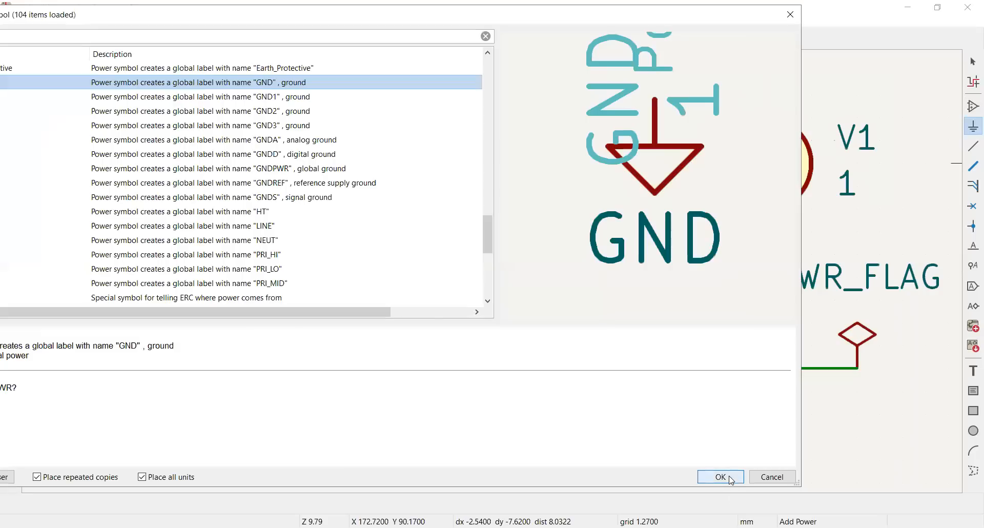
left_click(731, 480)
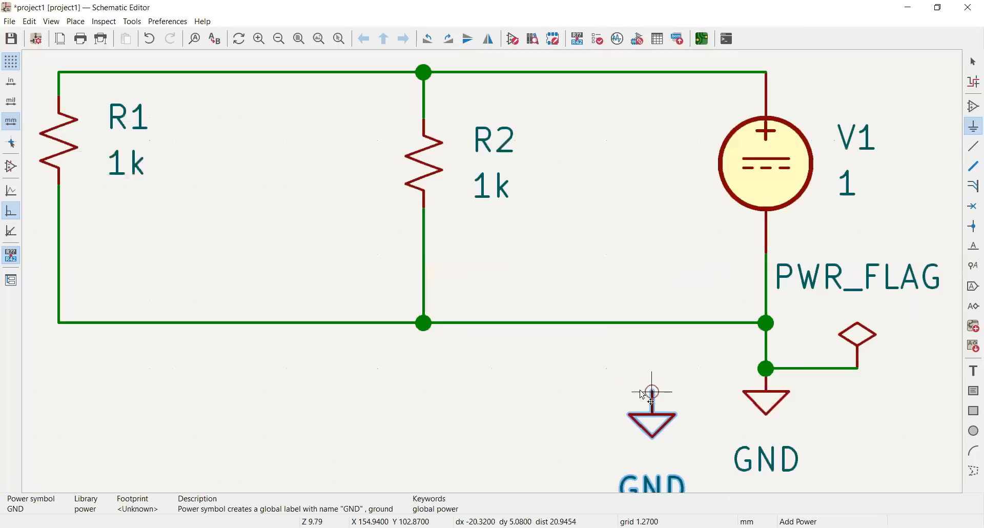
left_click(641, 392)
key("Escape")
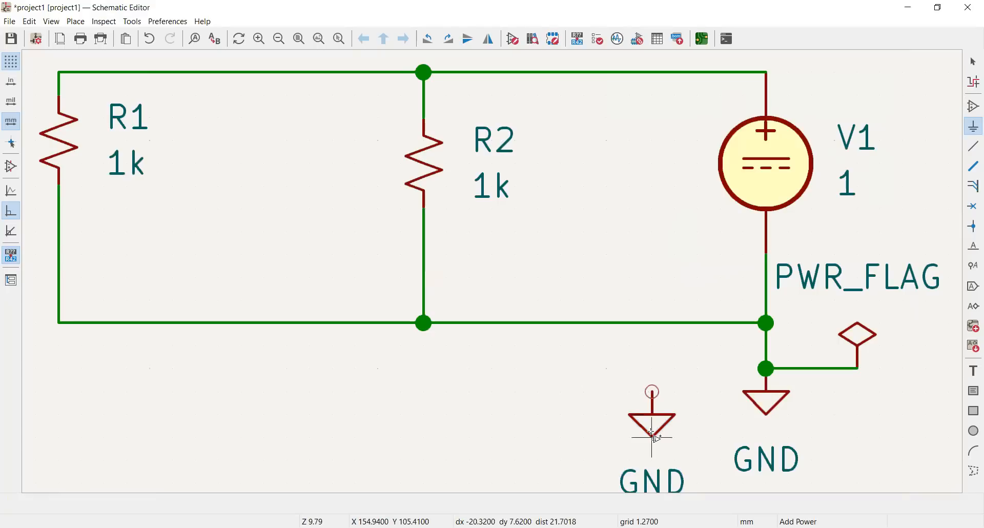
left_click(580, 423)
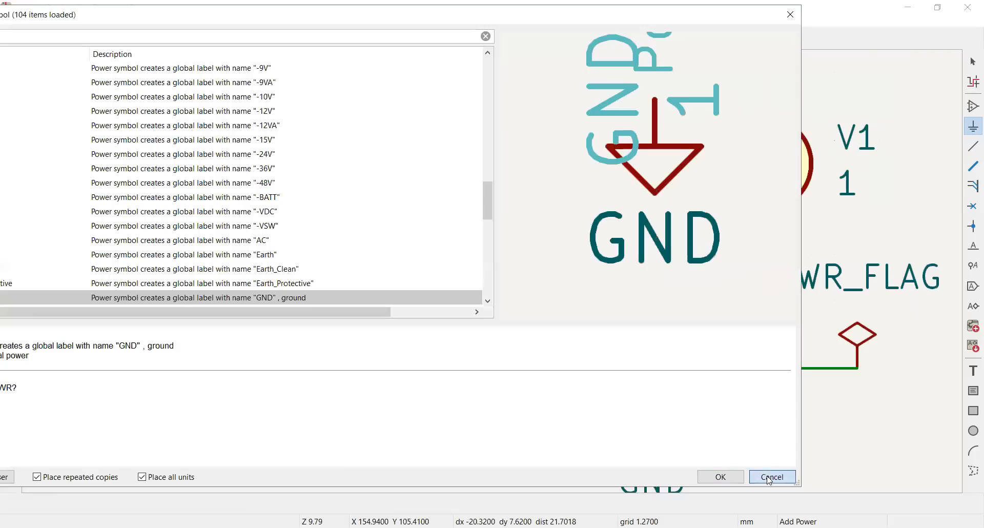
left_click(768, 477)
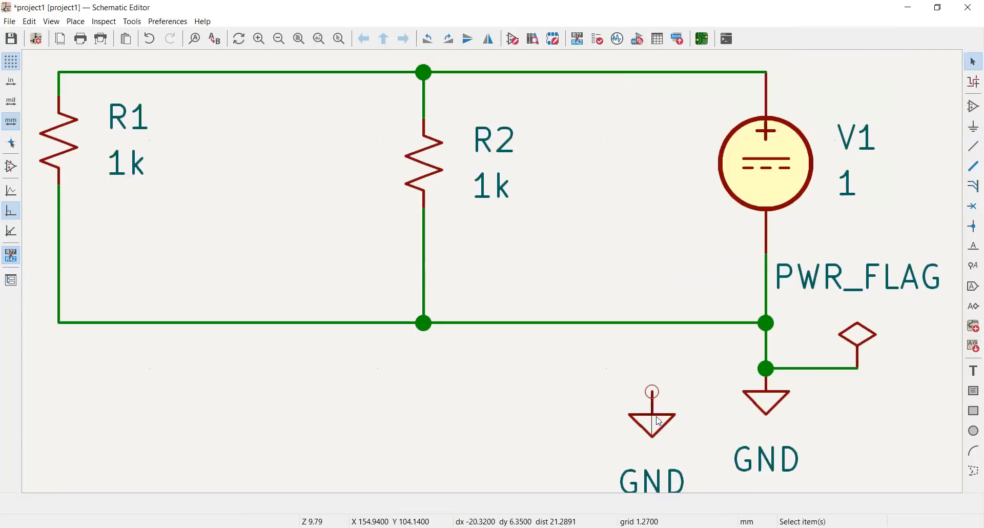
Step: Delete the extra unconnected GND symbol beside the circuit's ground
left_click_drag(587, 367, 696, 465)
key("Delete")
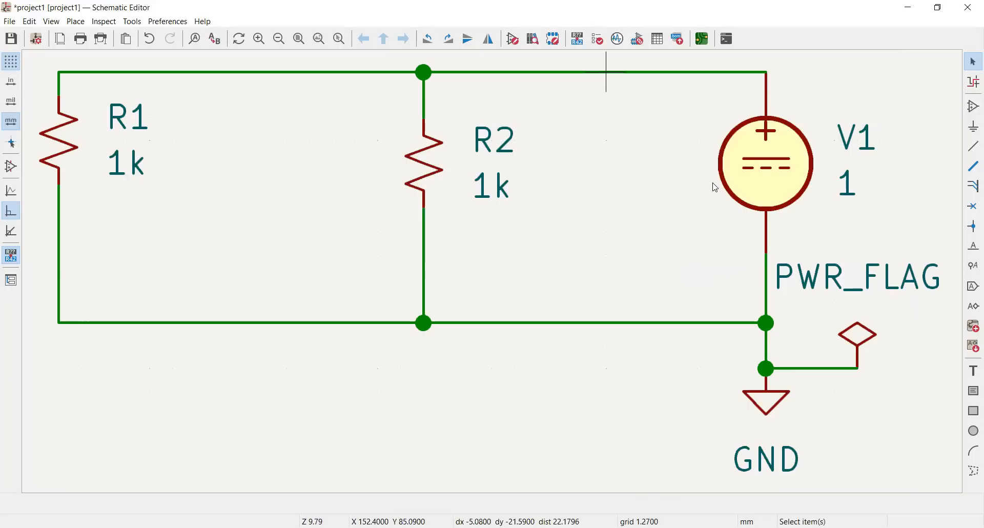
key("Left")
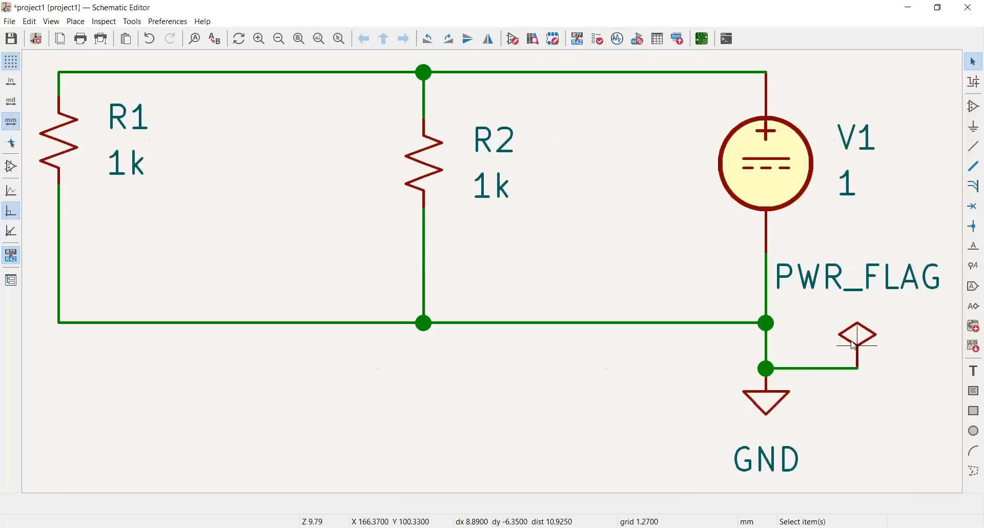
Step: Delete the PWR_FLAG symbol and the wire that connects it to the ground node
left_click(847, 369)
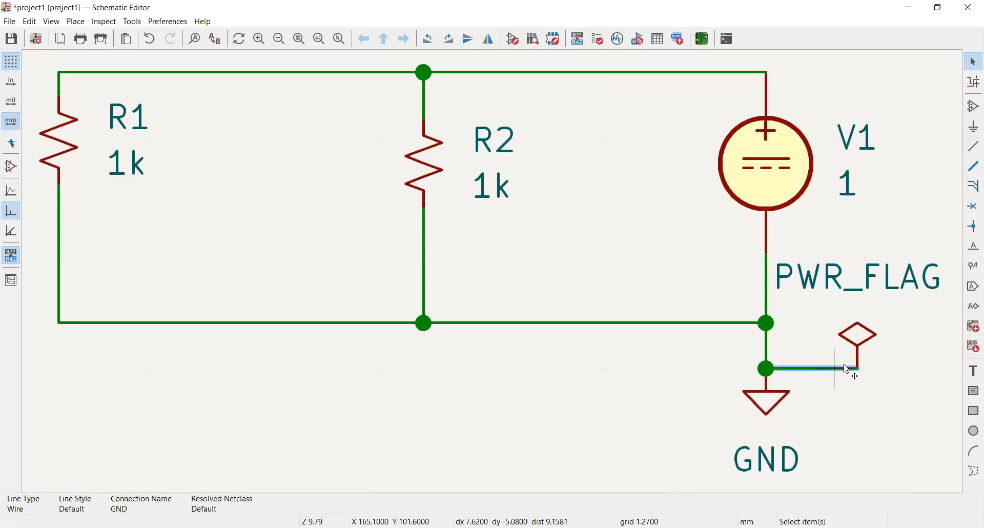
key("Delete")
left_click_drag(831, 311, 898, 393)
key("Delete")
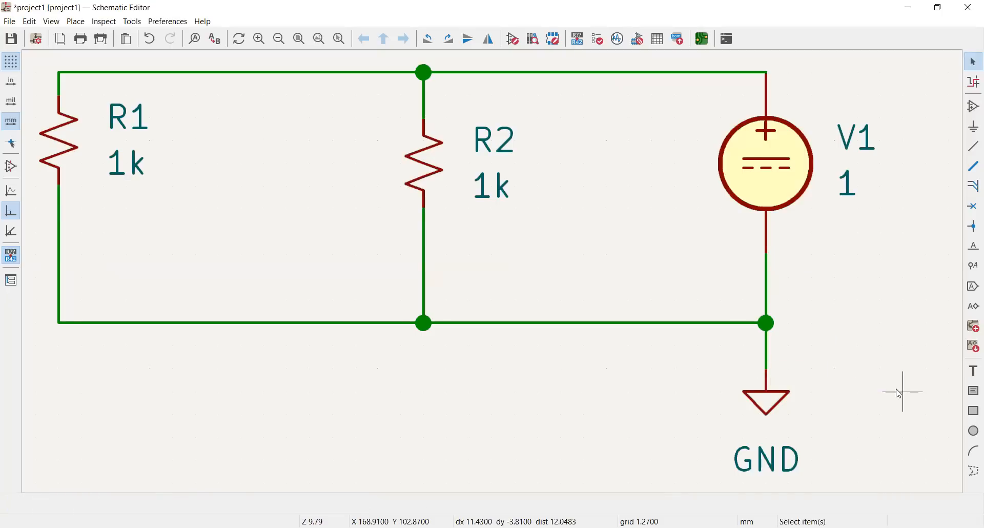
Step: Save the schematic and run the electrical rules check on the circuit without the power flag
left_click(15, 38)
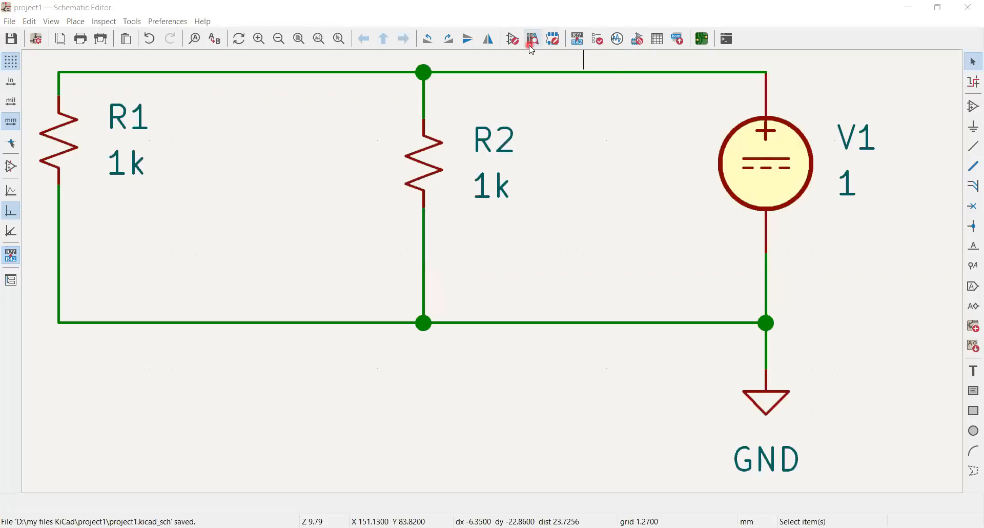
left_click(598, 38)
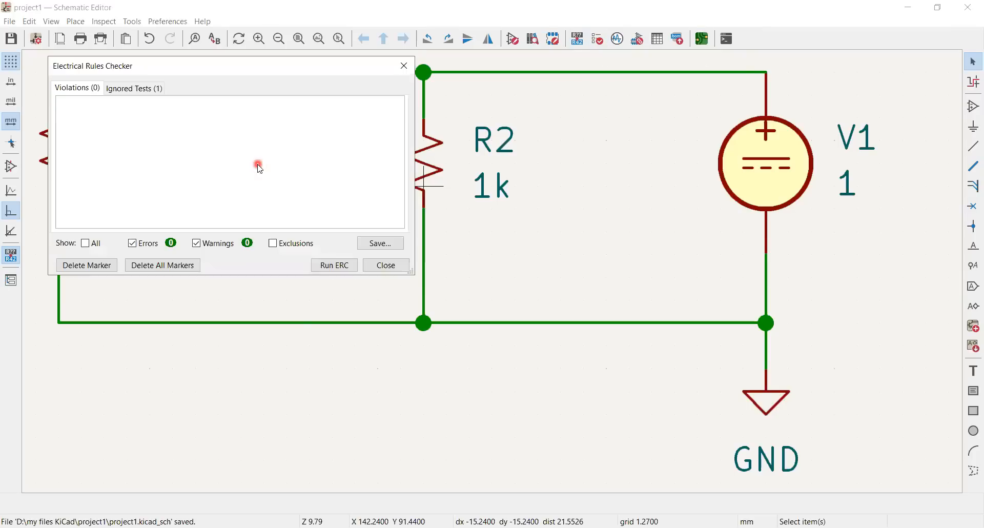
left_click(138, 267)
left_click(324, 264)
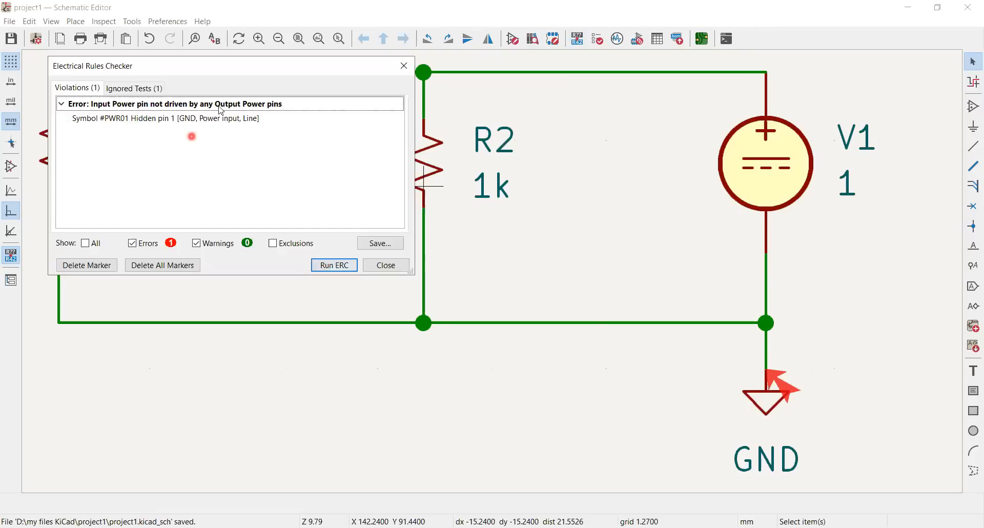
Step: Locate the GND pin of the reported ERC violation in the schematic, and close the checker
left_click(187, 119)
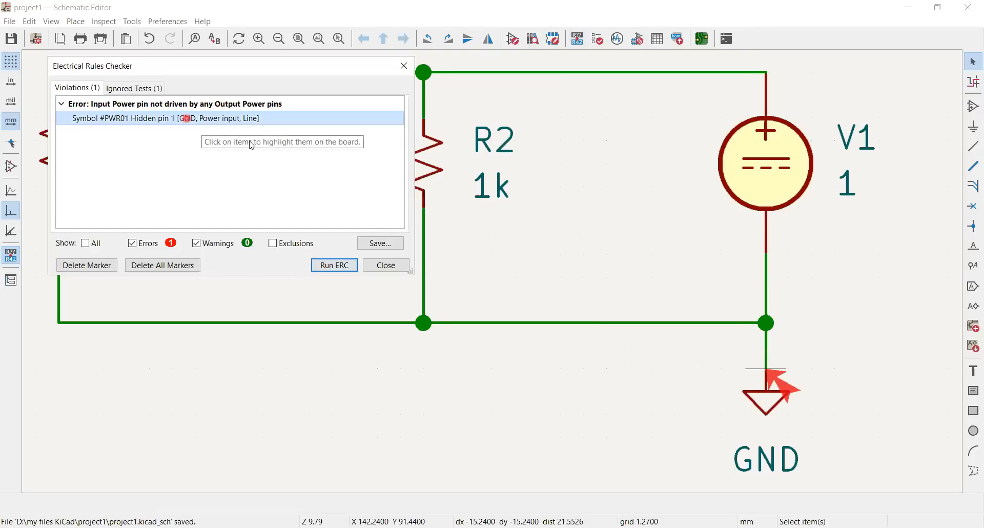
left_click(377, 242)
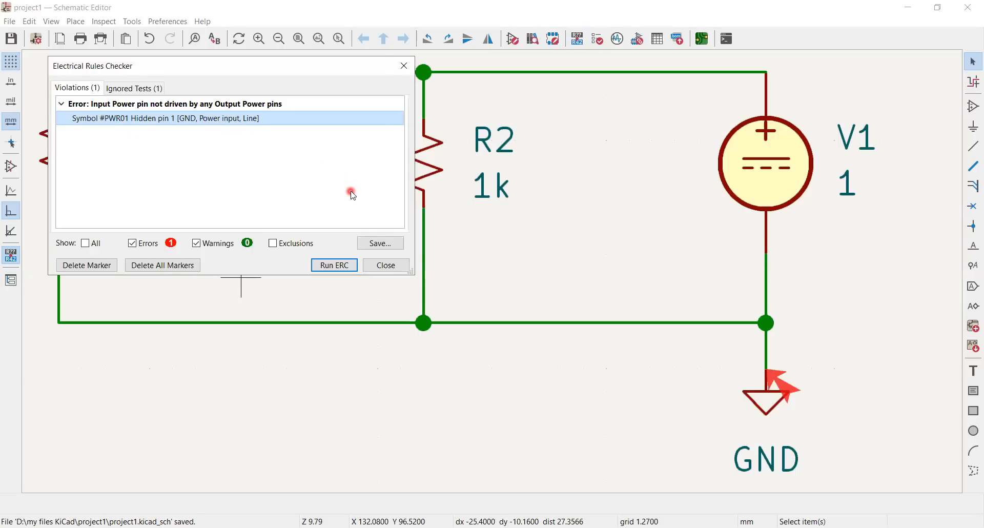
left_click(388, 266)
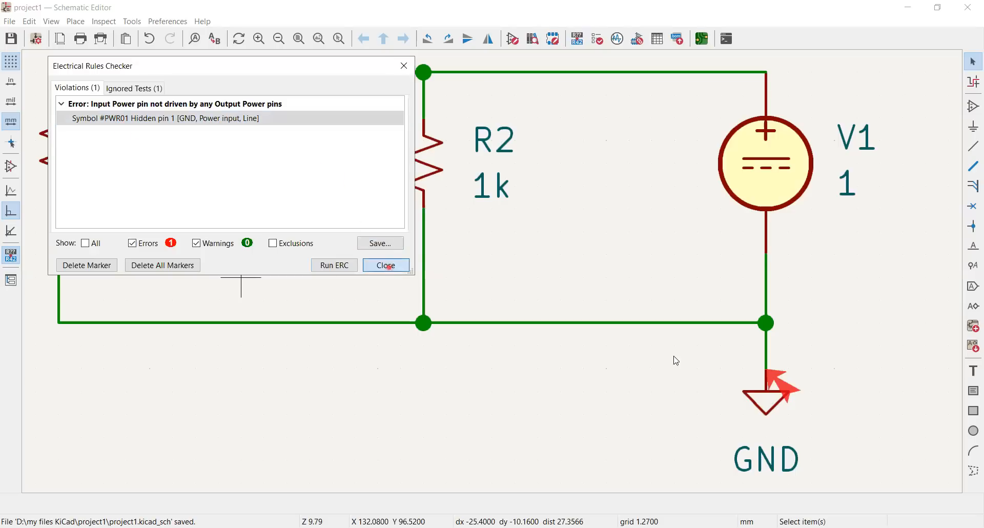
Step: Find PWR_FLAG among the power symbols by filtering for PWR and place it to the right of the ground node, below V1's value
left_click(973, 126)
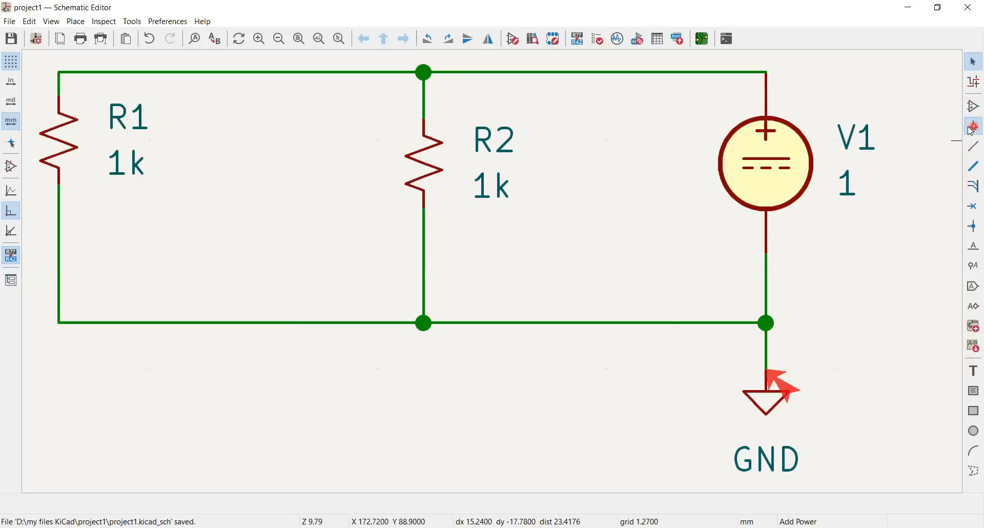
left_click(300, 120)
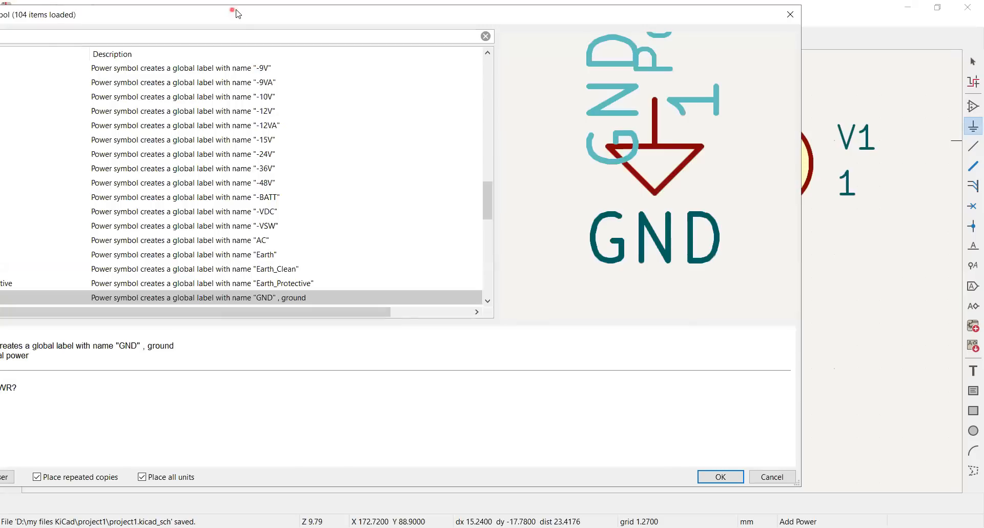
left_click_drag(235, 10, 317, 121)
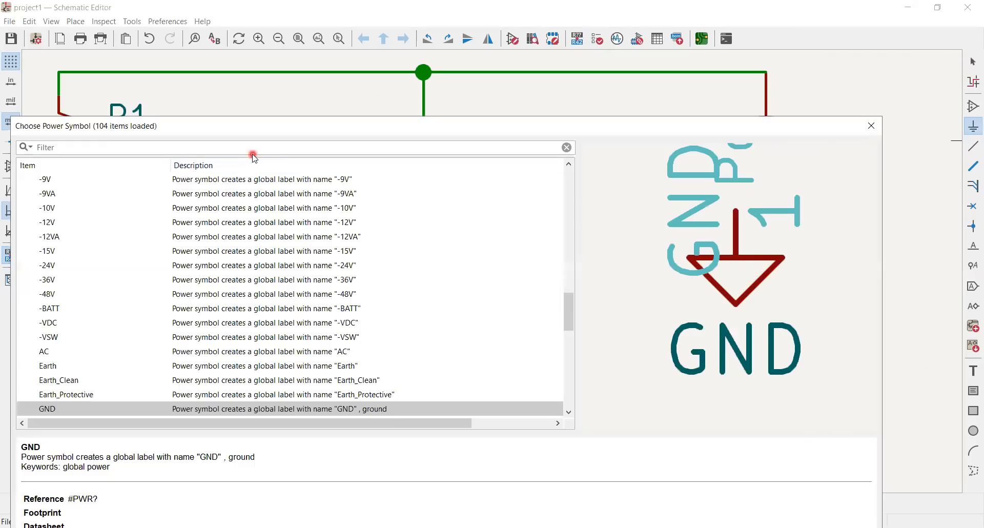
type("PWR")
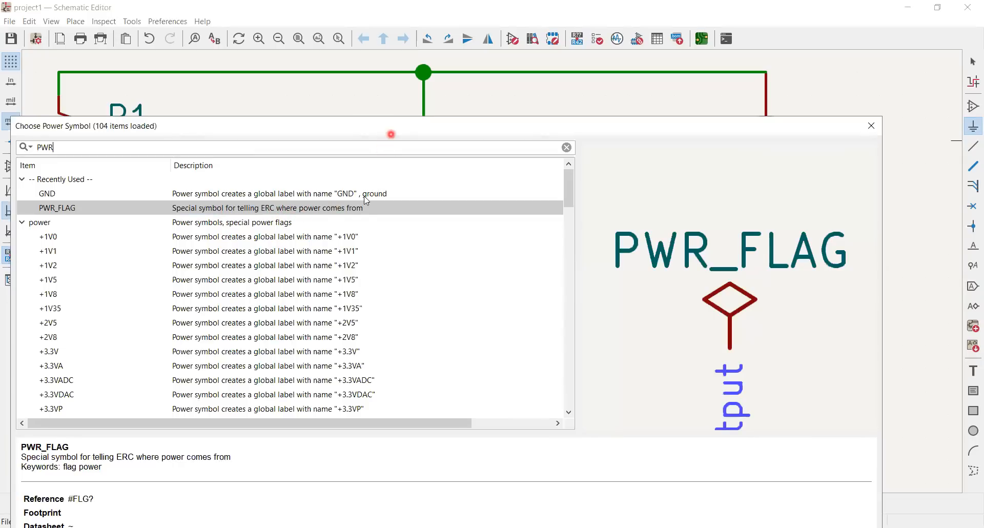
double_click(355, 207)
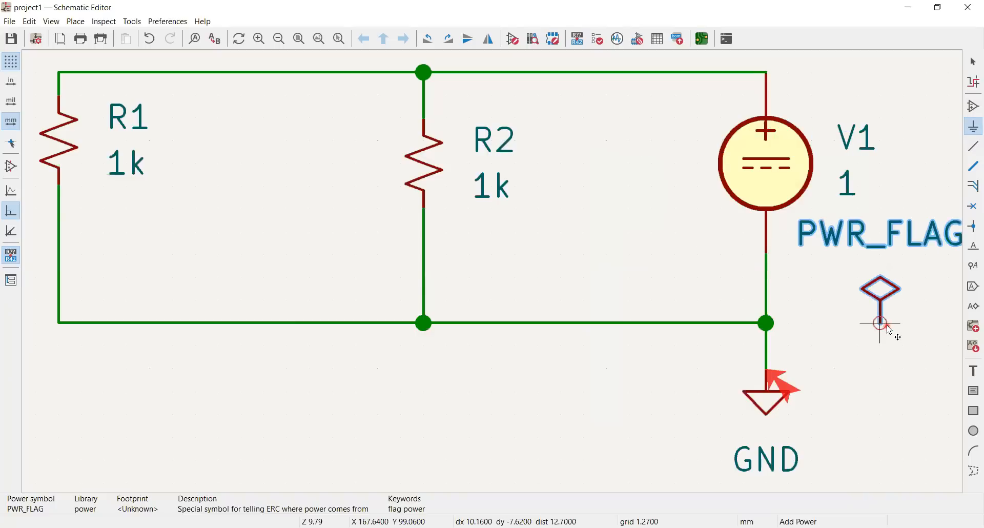
left_click(887, 327)
key("Escape")
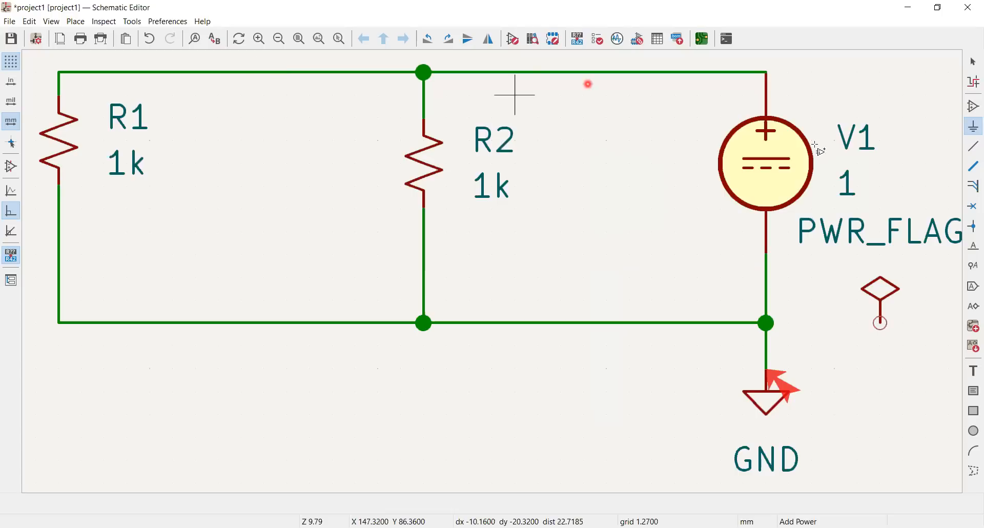
Step: Wire the PWR_FLAG pin to the vertical wire just above the GND symbol
left_click(973, 147)
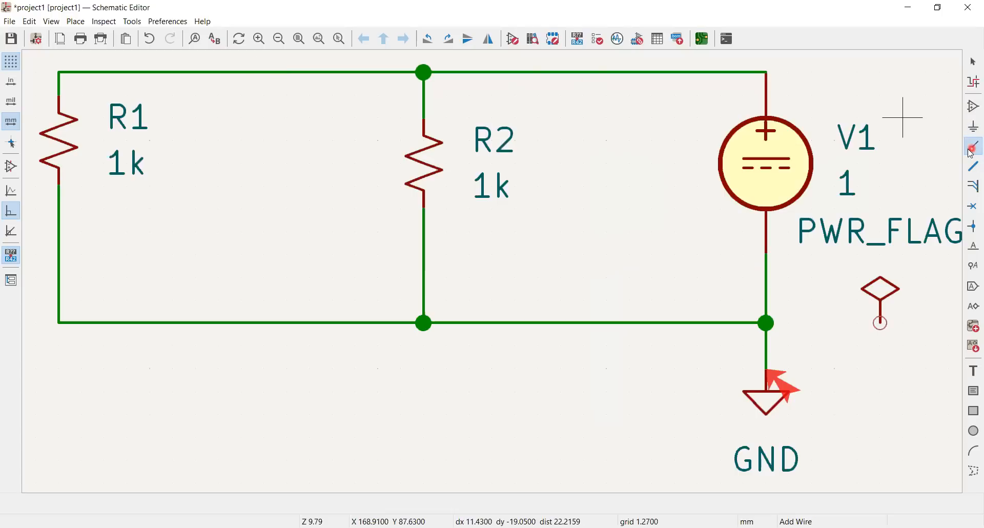
left_click(880, 323)
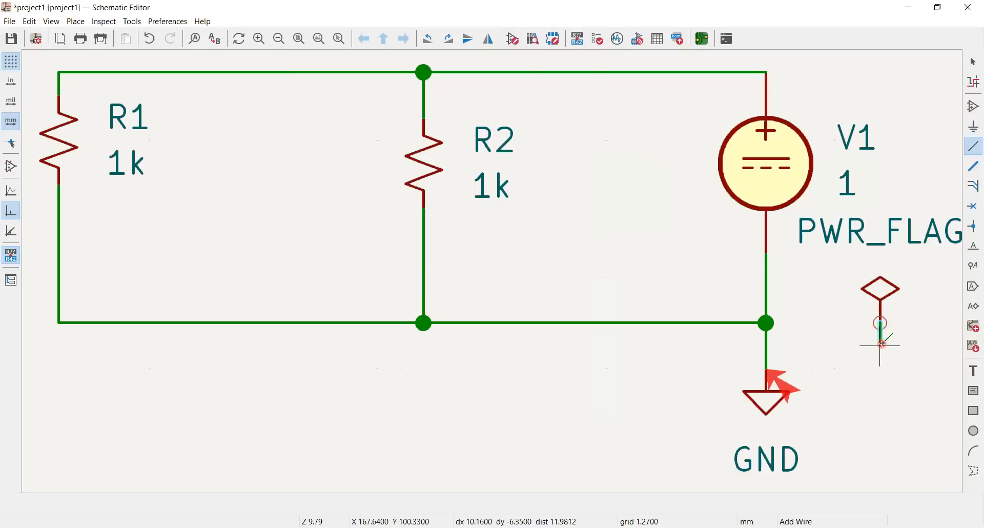
left_click(765, 347)
key("Escape")
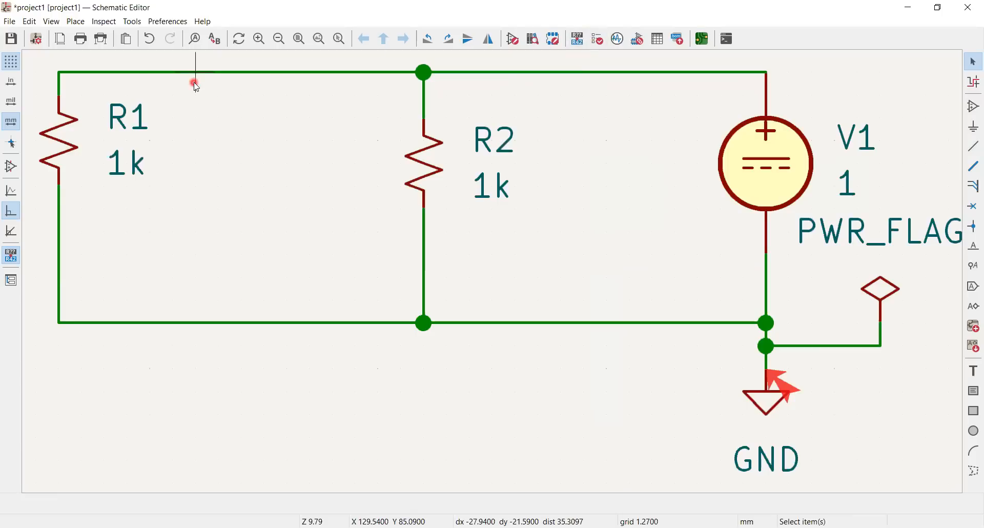
Step: Save the schematic, rerun the electrical rules check with PWR_FLAG connected, and close the checker
left_click(12, 38)
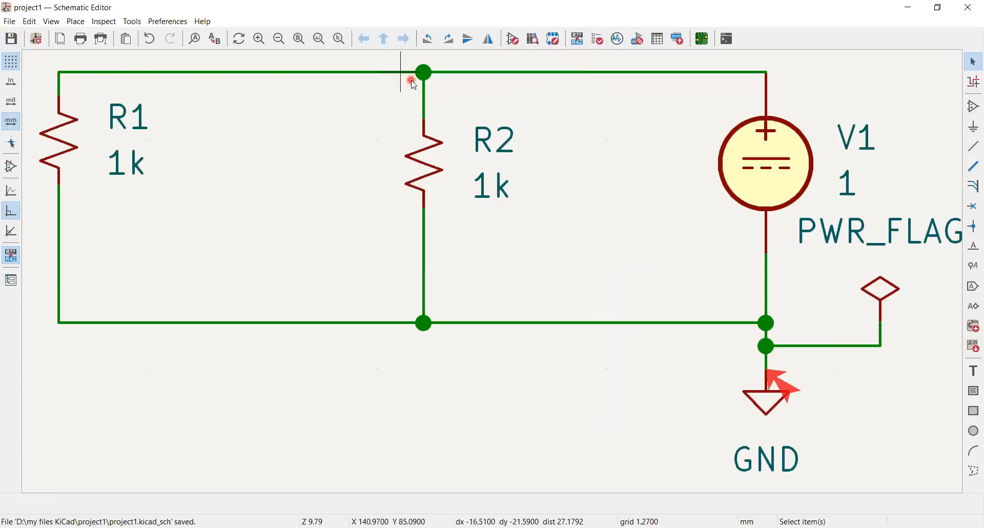
left_click(597, 44)
left_click(334, 158)
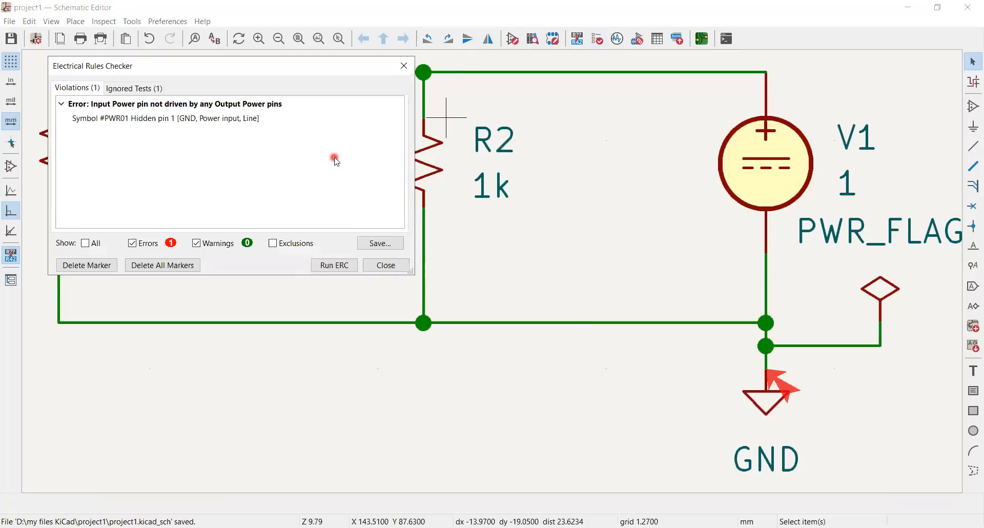
left_click(331, 264)
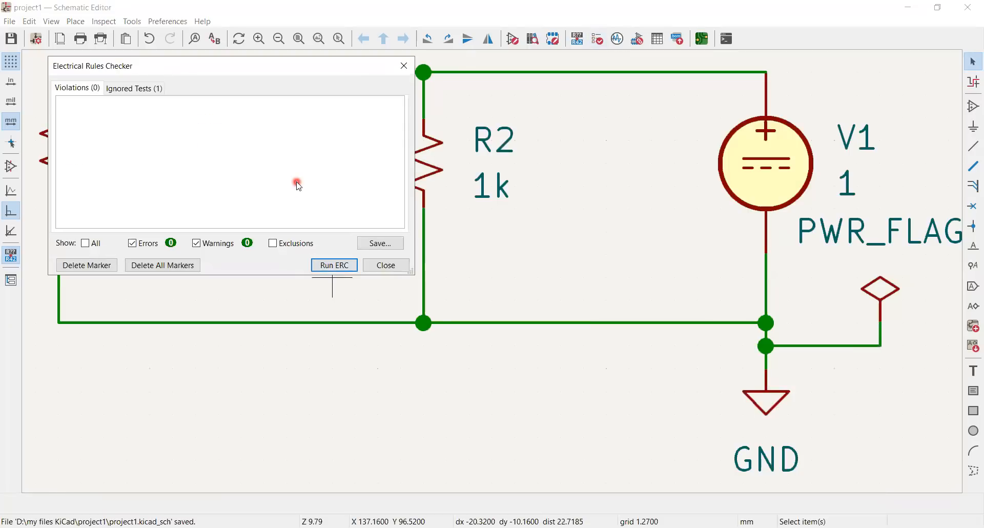
left_click(248, 189)
left_click(143, 260)
left_click(389, 265)
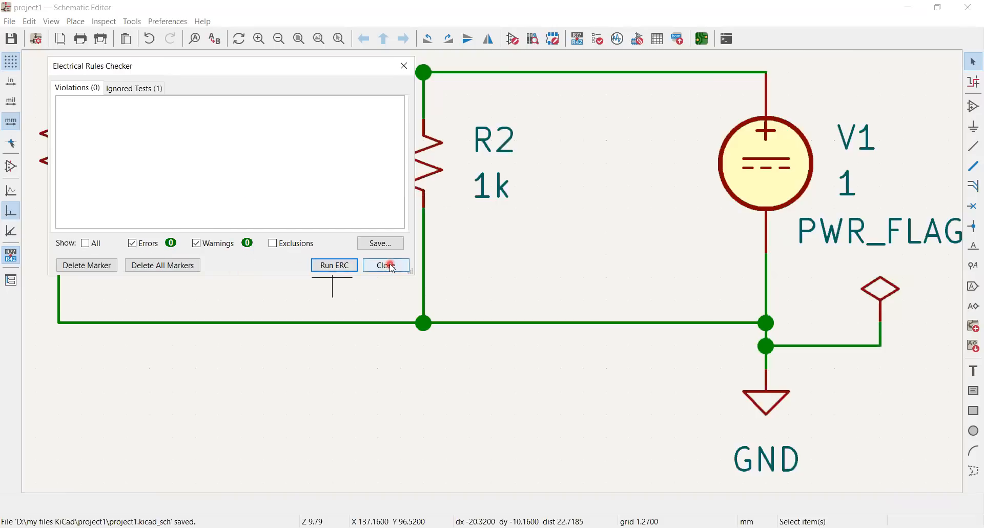
left_click(300, 39)
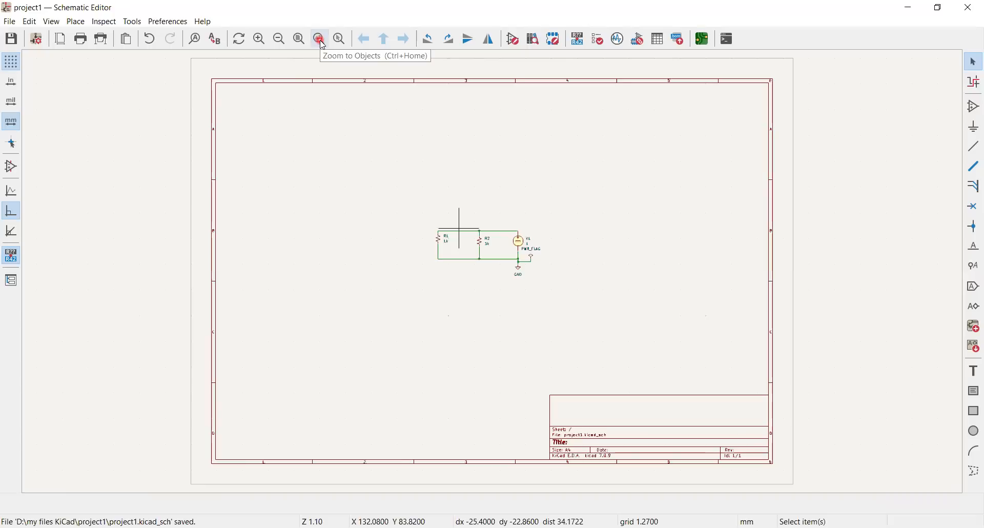
left_click(320, 39)
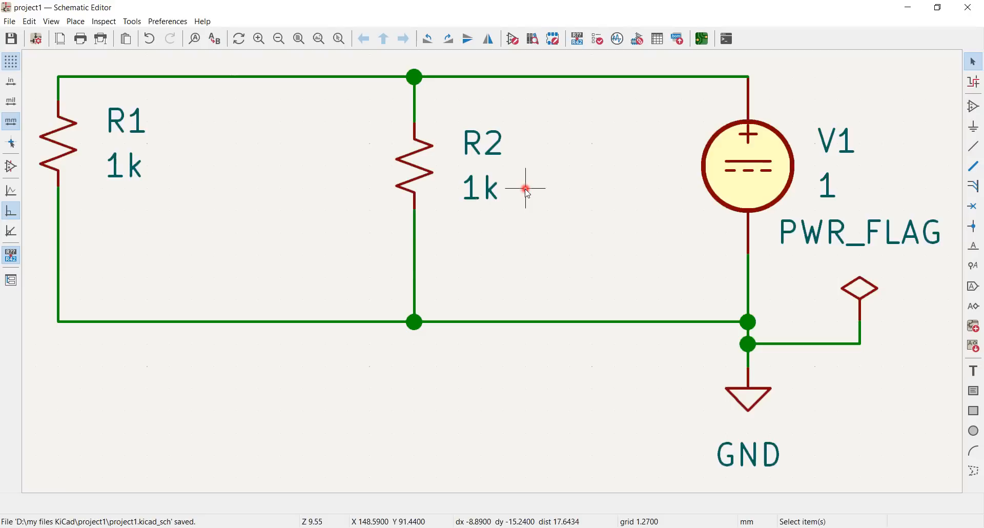
left_click(619, 198)
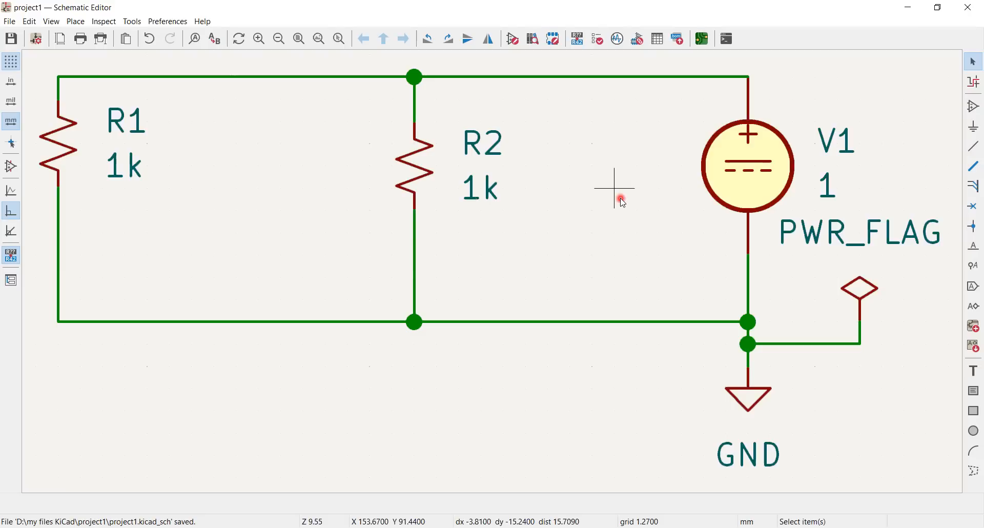
left_click(676, 199)
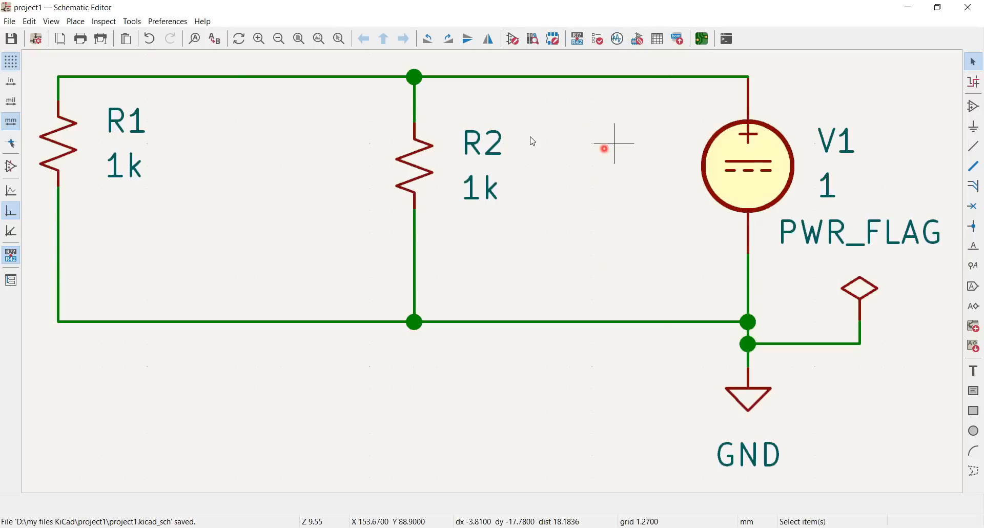
Step: Add the net label "a" to the top wire, just right of the junction above R2
right_click(502, 78)
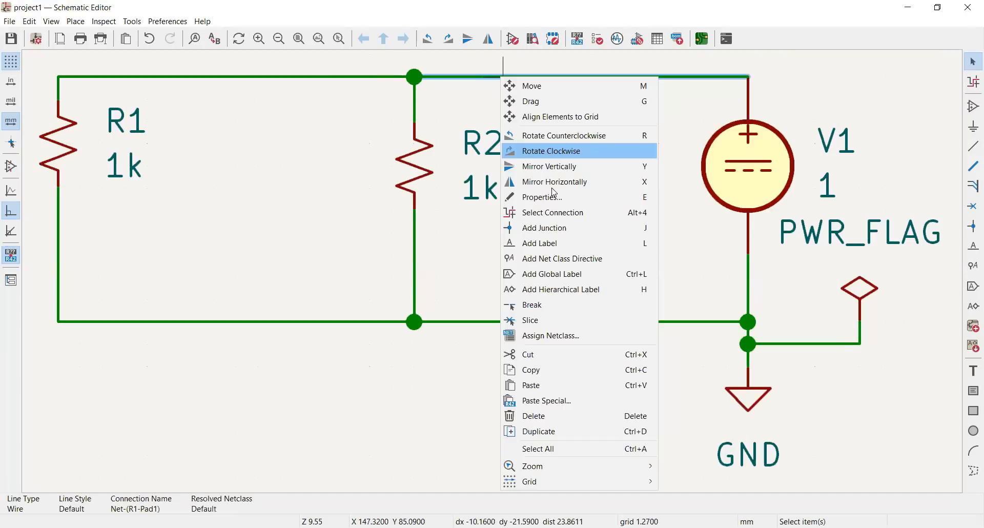
left_click(546, 243)
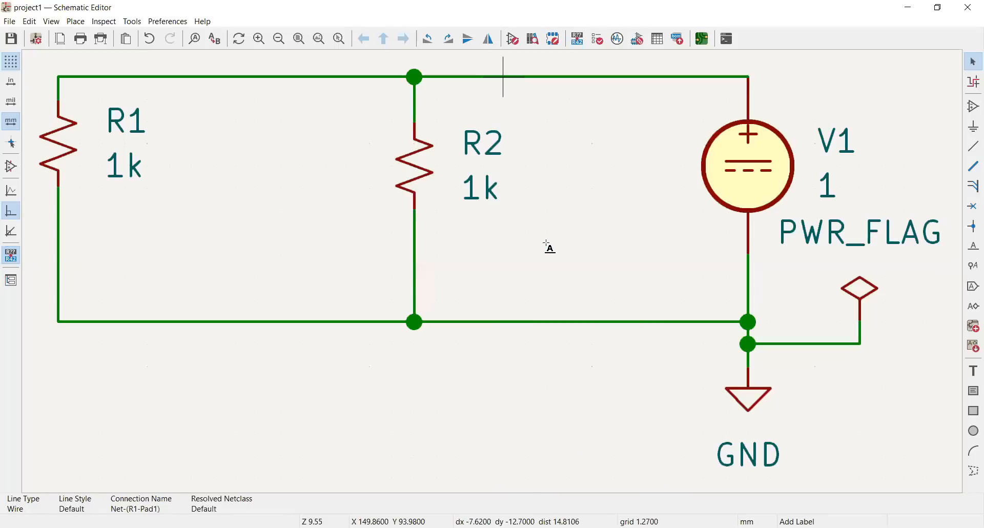
left_click(546, 242)
type("a")
key("Return")
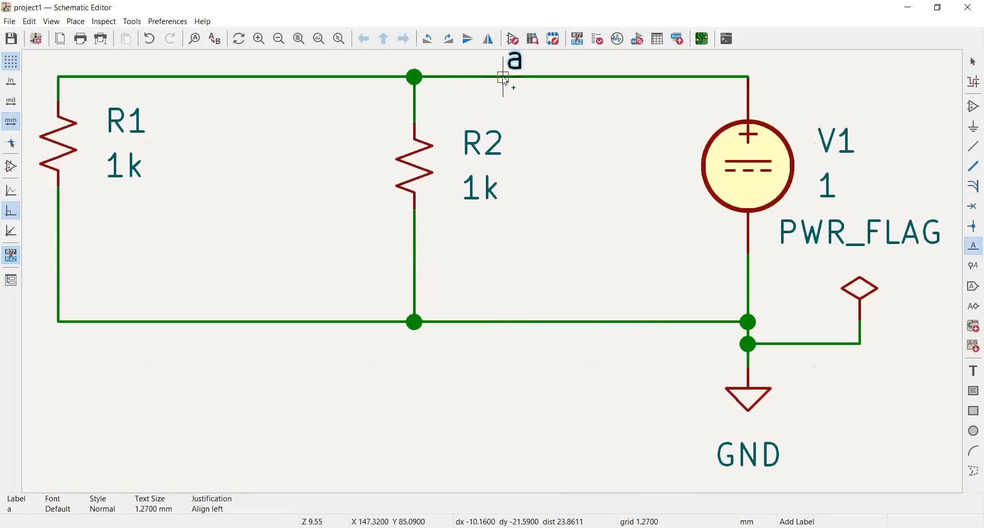
left_click(437, 78)
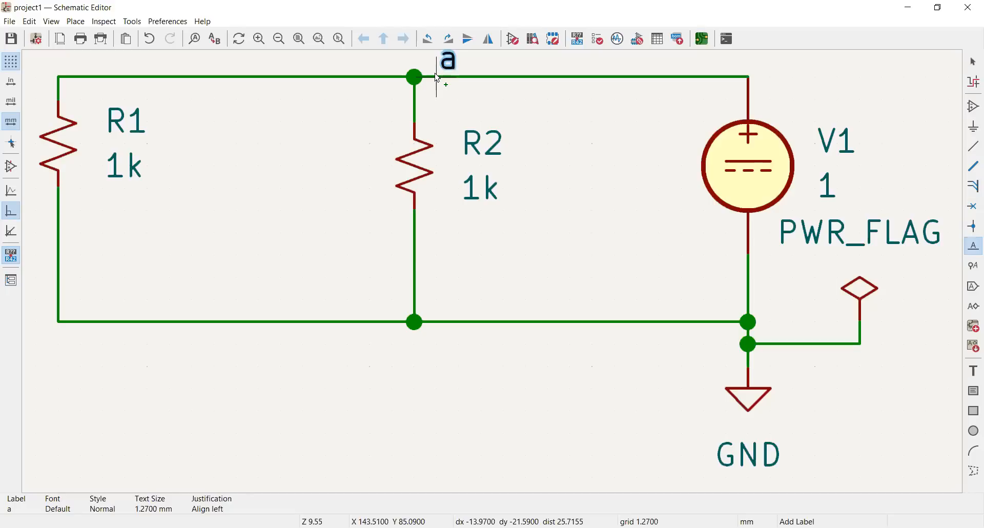
key("Escape")
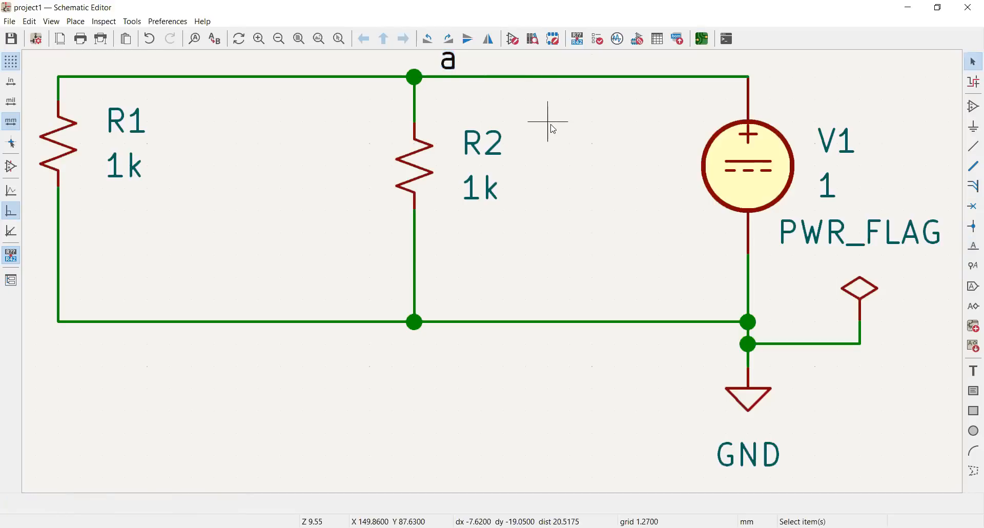
Step: Highlight the net labelled "a" to examine what it connects, and clear the highlight
right_click(534, 78)
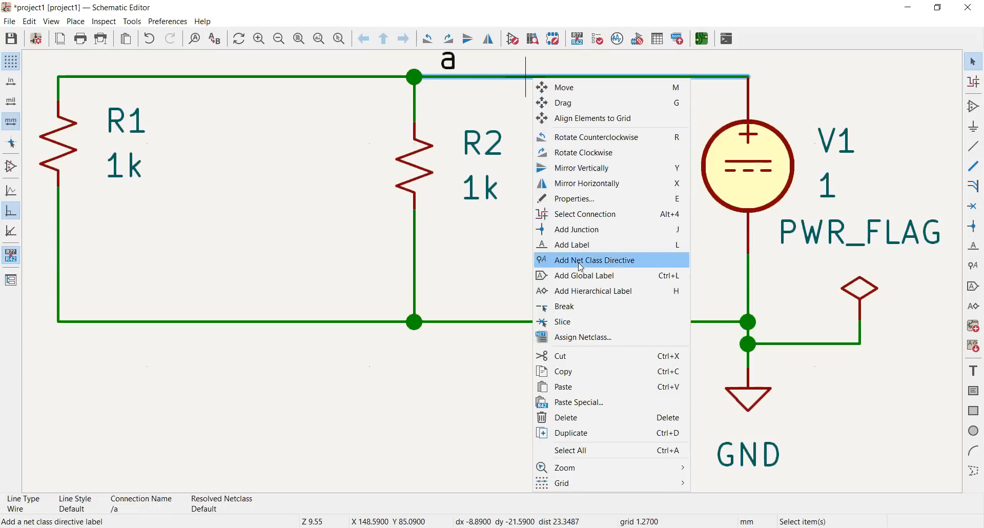
left_click(855, 82)
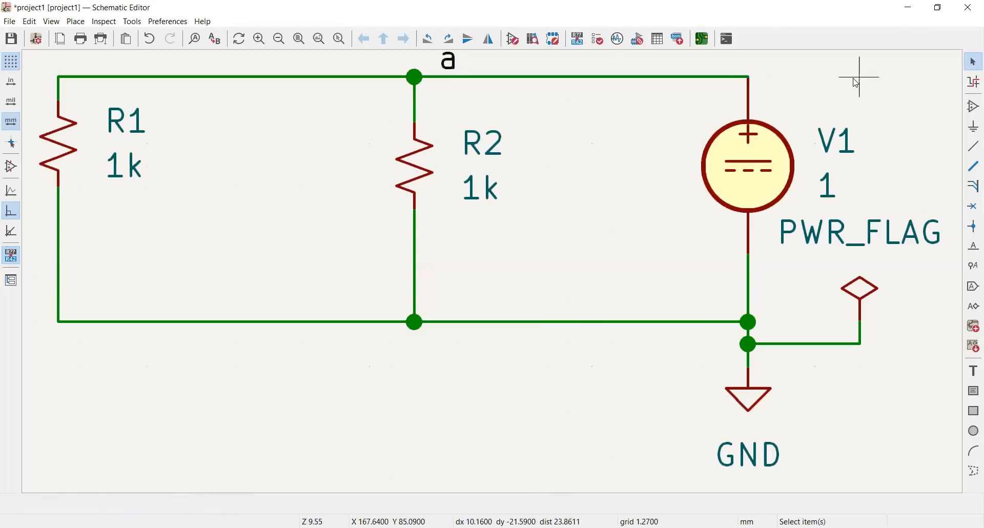
left_click(971, 83)
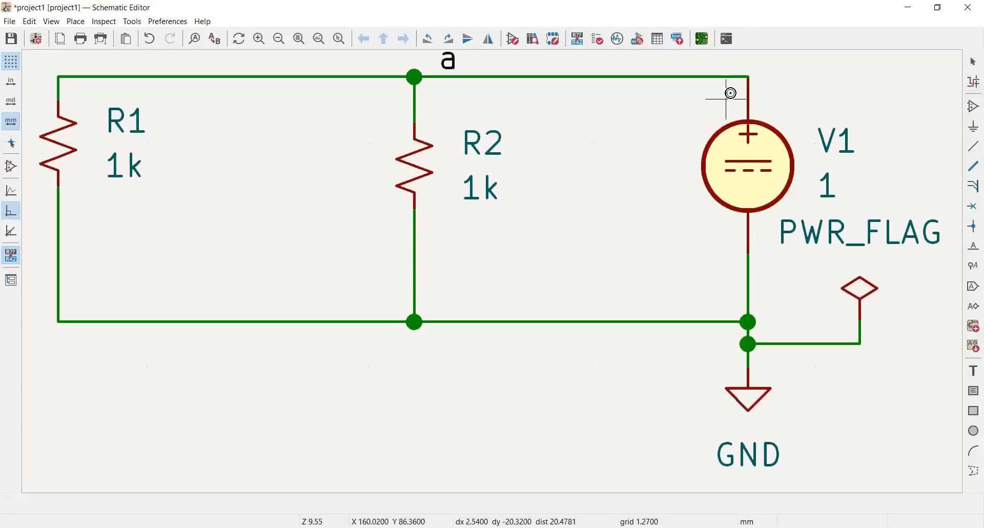
left_click(663, 78)
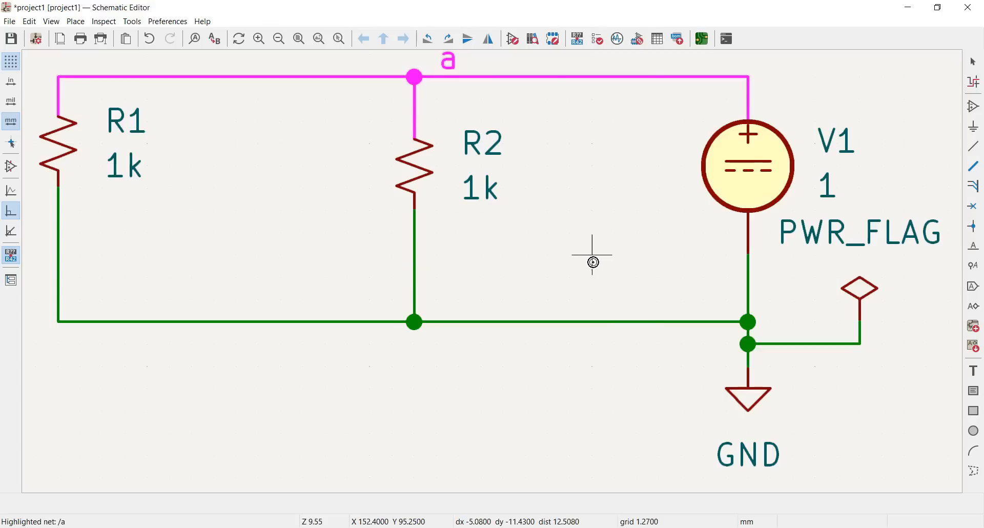
key("Escape")
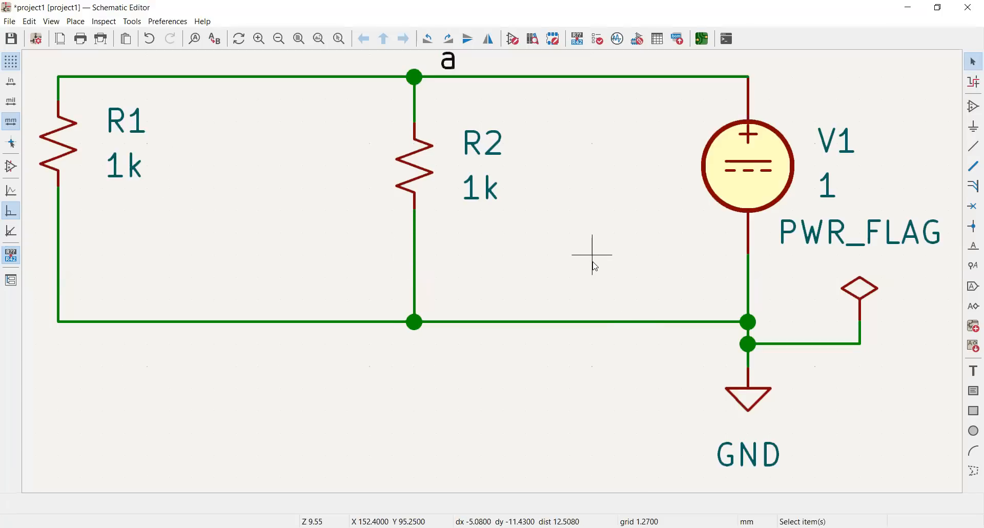
Step: Open the Spice simulator, choose an Operating Point analysis with the User configuration compatibility mode, and run the simulation
left_click(619, 46)
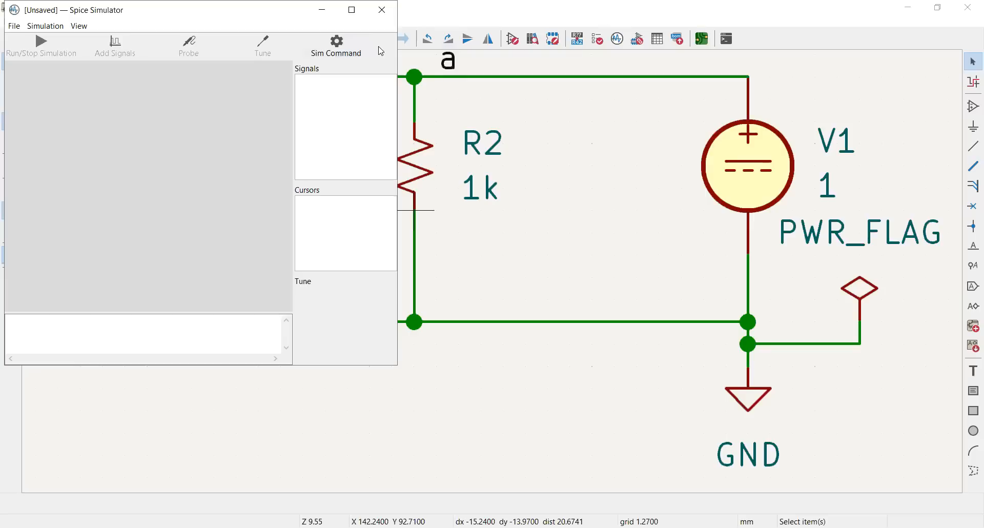
left_click(338, 56)
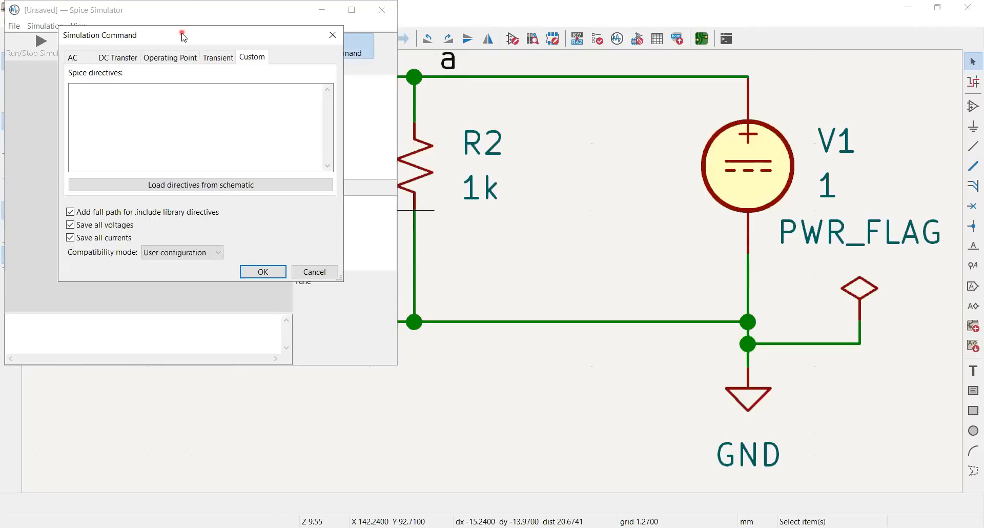
left_click_drag(183, 37, 167, 94)
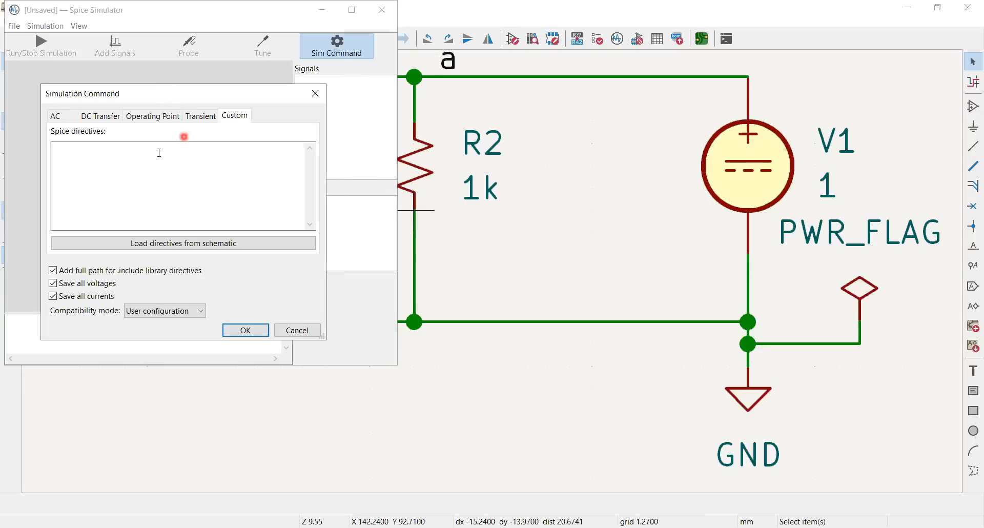
left_click(150, 115)
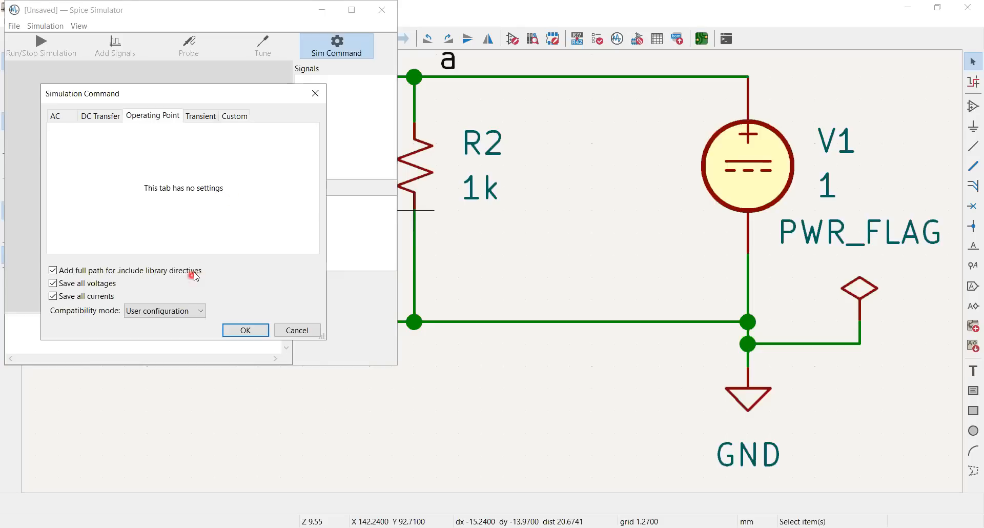
left_click(201, 311)
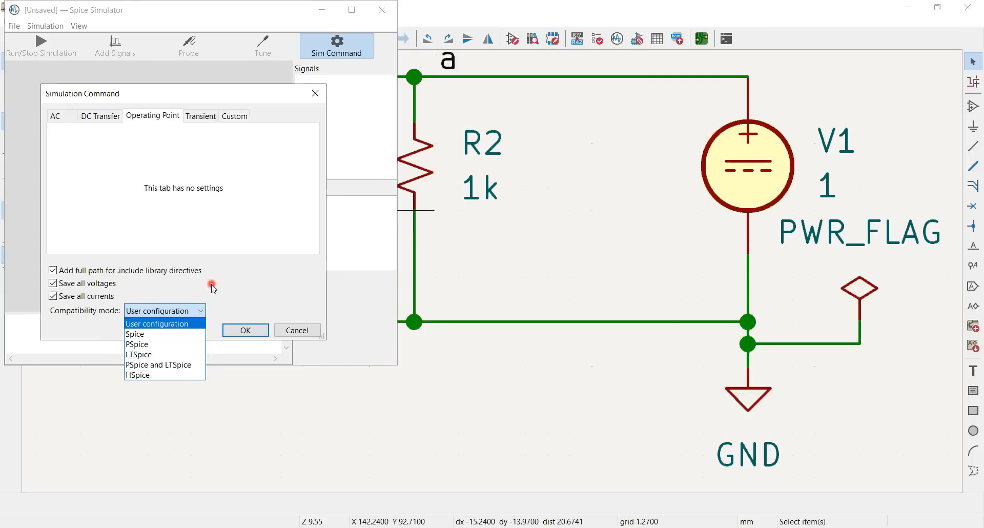
left_click(233, 330)
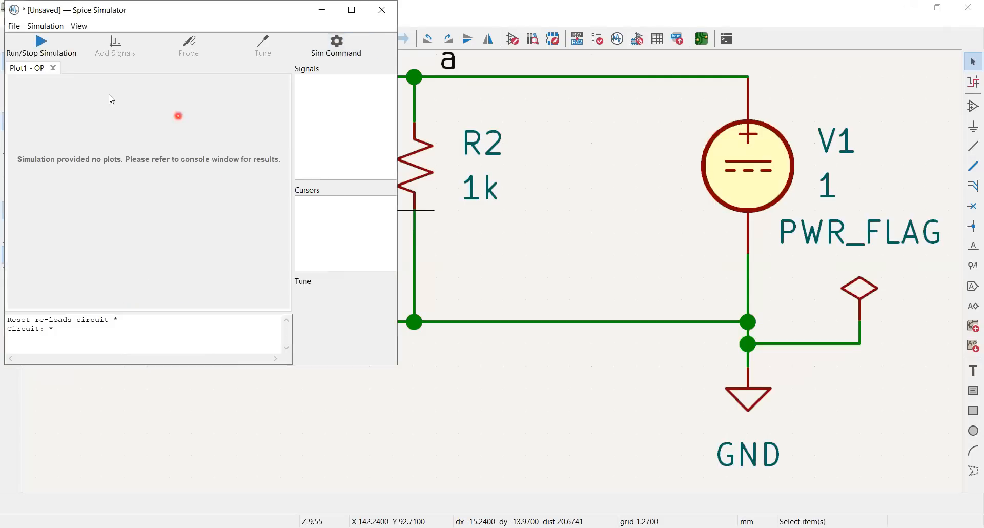
left_click(41, 41)
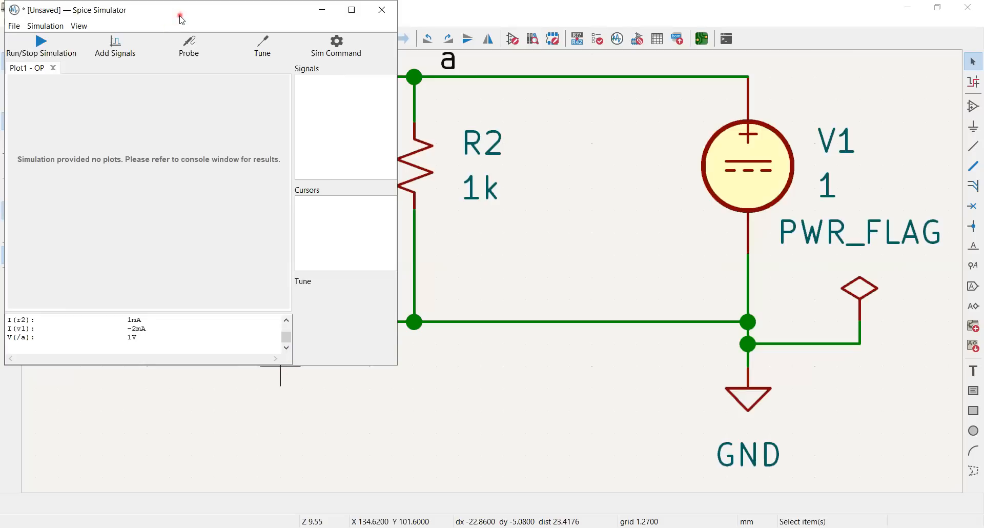
Step: Enlarge the simulator window and its console area to examine the branch currents and node voltage from the operating-point run
left_click_drag(182, 19, 188, 27)
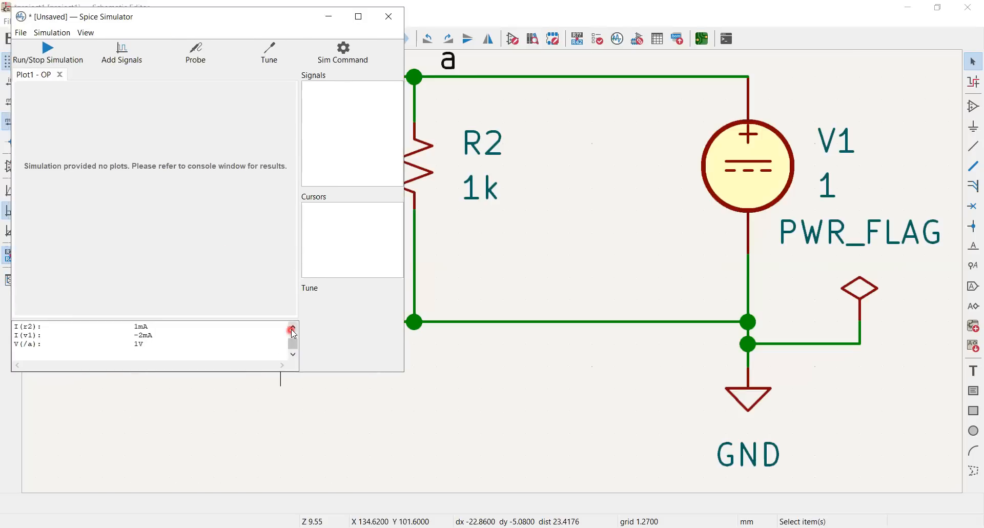
left_click(294, 329)
left_click(293, 328)
left_click(292, 329)
left_click(293, 328)
left_click(292, 328)
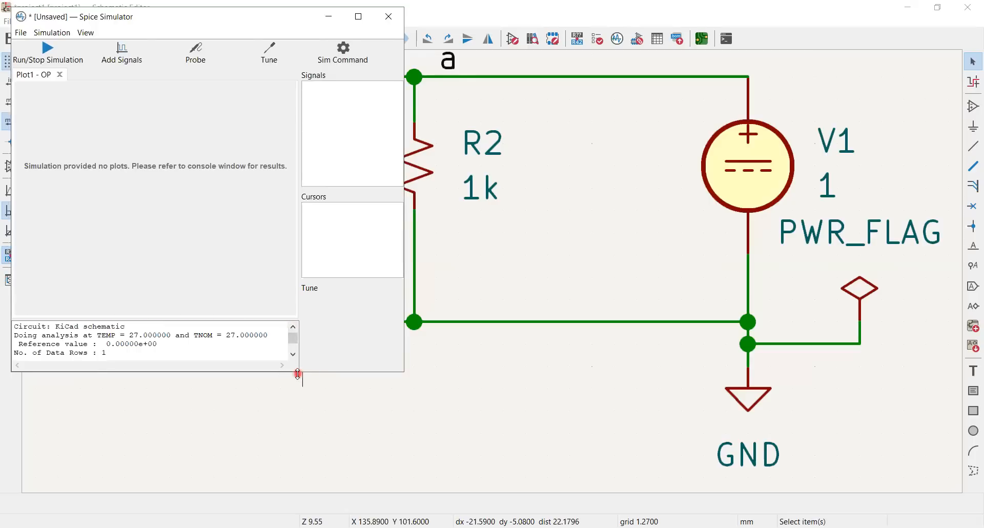
left_click_drag(298, 373, 297, 475)
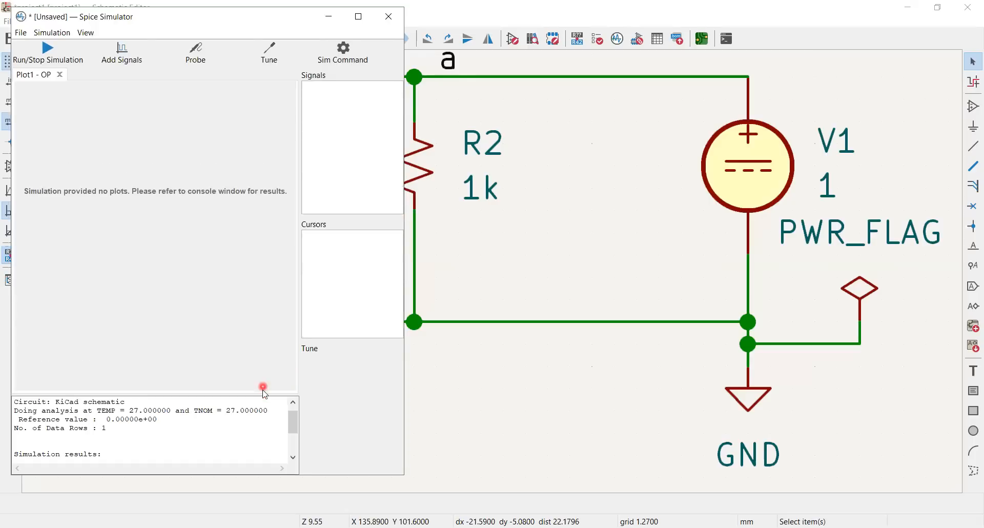
left_click_drag(263, 394, 246, 169)
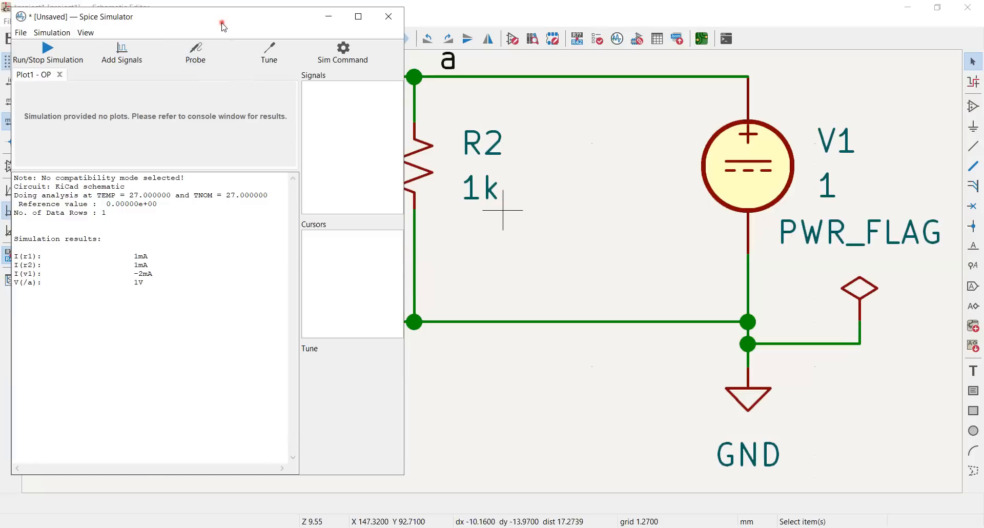
left_click_drag(224, 26, 233, 100)
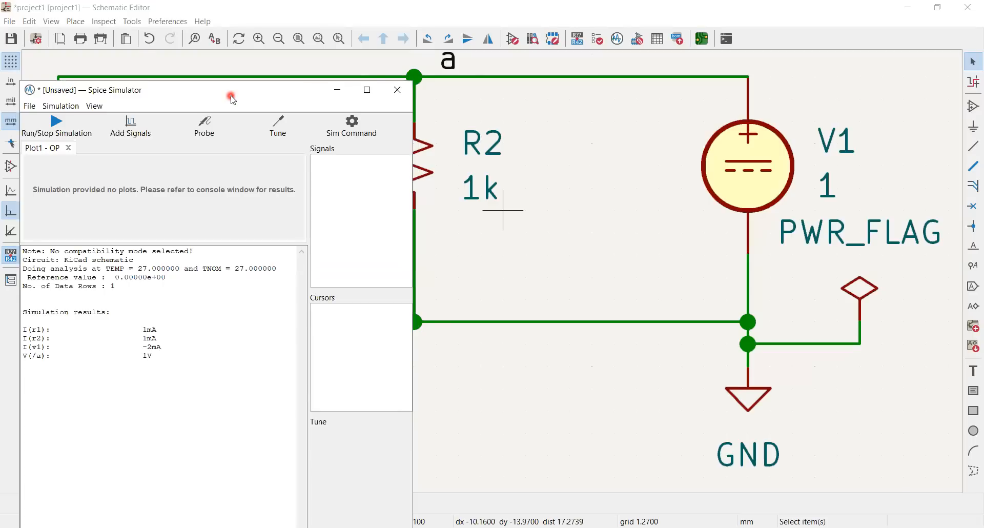
left_click_drag(233, 95, 236, 15)
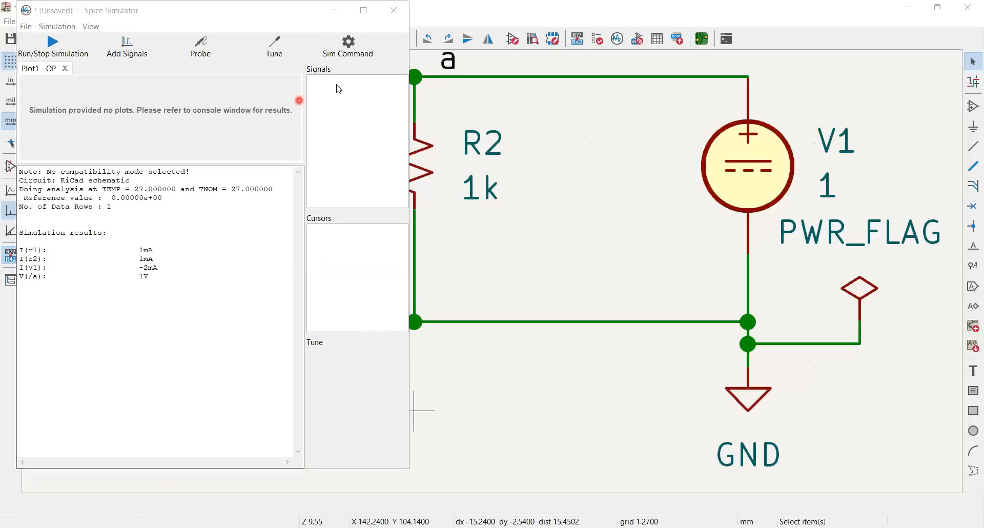
Step: Set the simulation's compatibility mode to LTSpice and run the operating-point analysis repeatedly
left_click(350, 49)
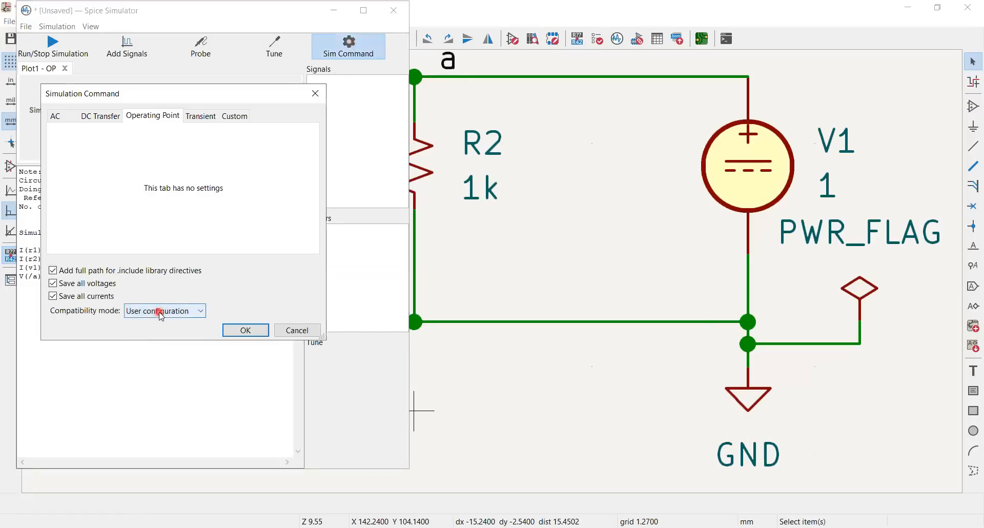
left_click(159, 310)
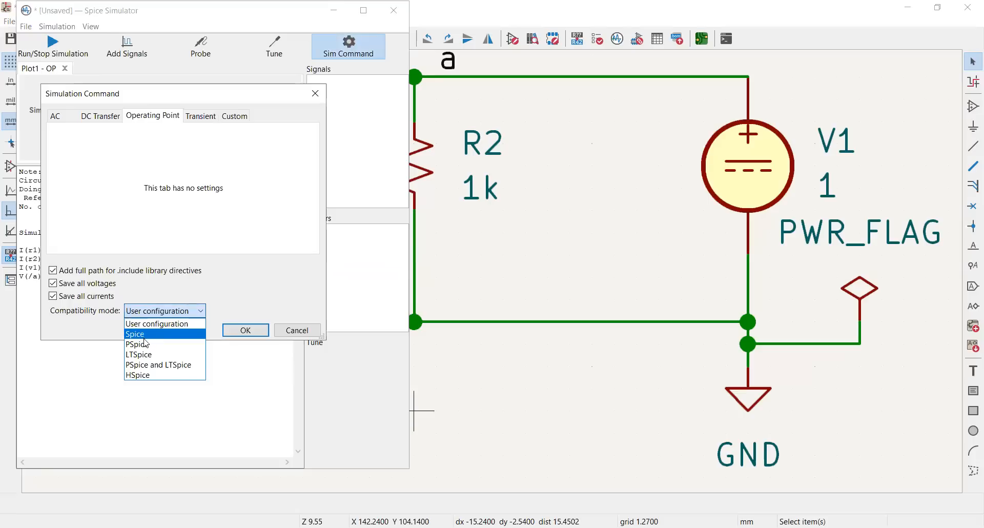
left_click(143, 355)
left_click(231, 331)
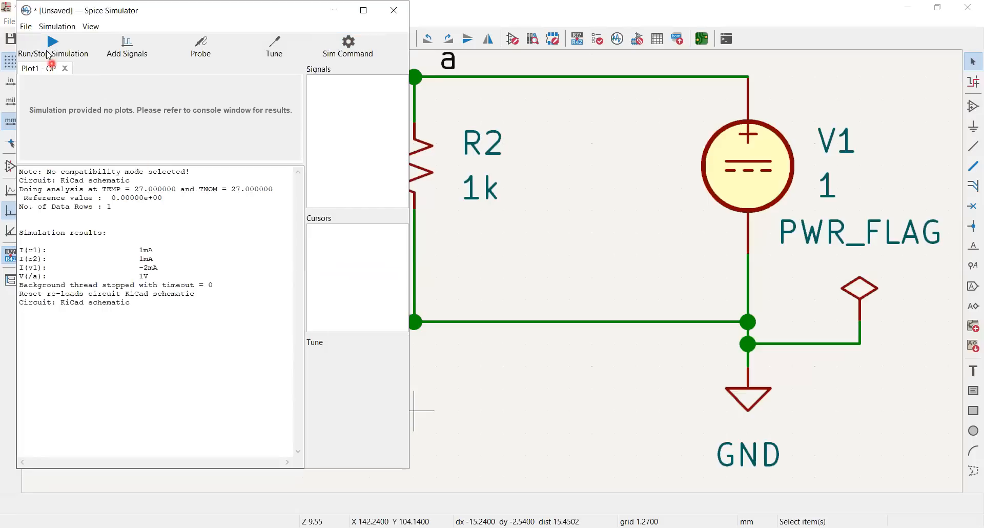
left_click(57, 45)
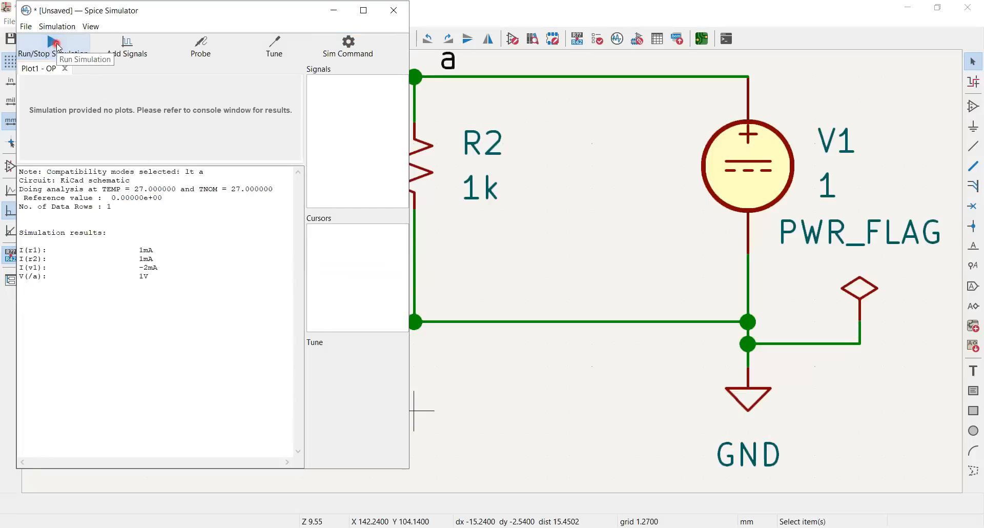
left_click(54, 48)
left_click(53, 46)
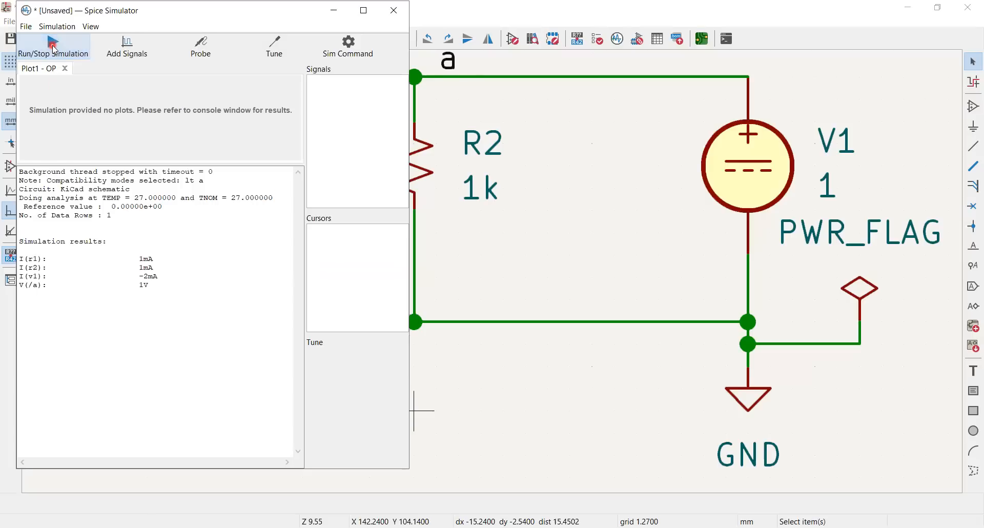
left_click(53, 46)
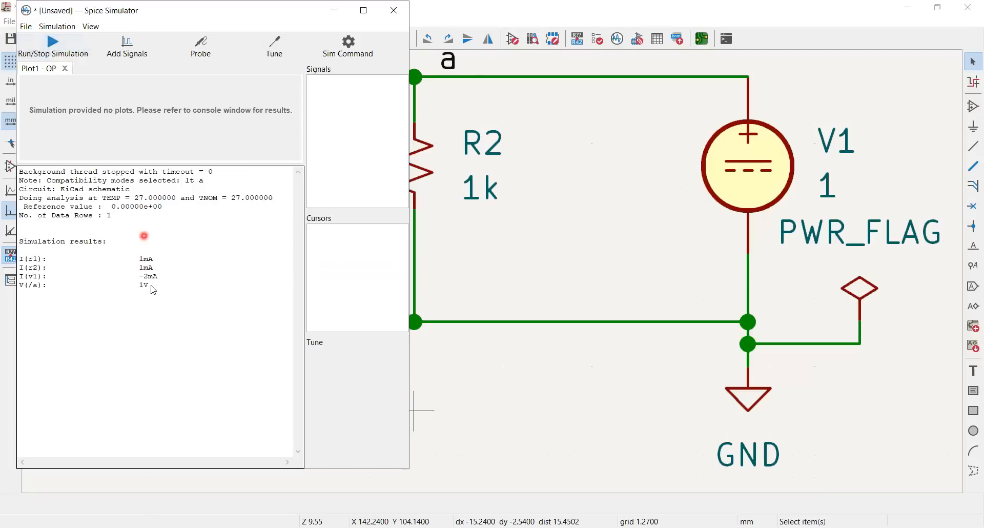
Step: Change the simulation's compatibility mode to PSpice and rerun the operating-point analysis
left_click(349, 46)
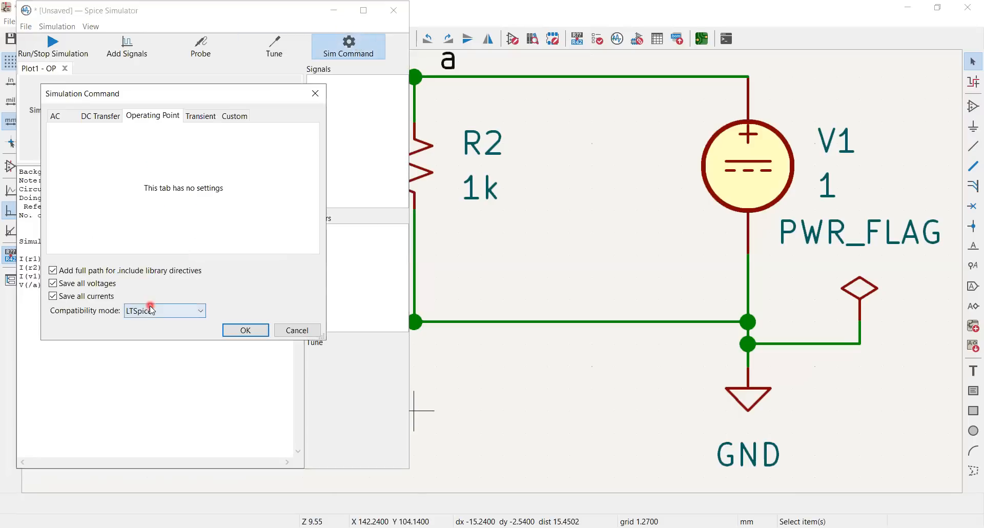
left_click(151, 309)
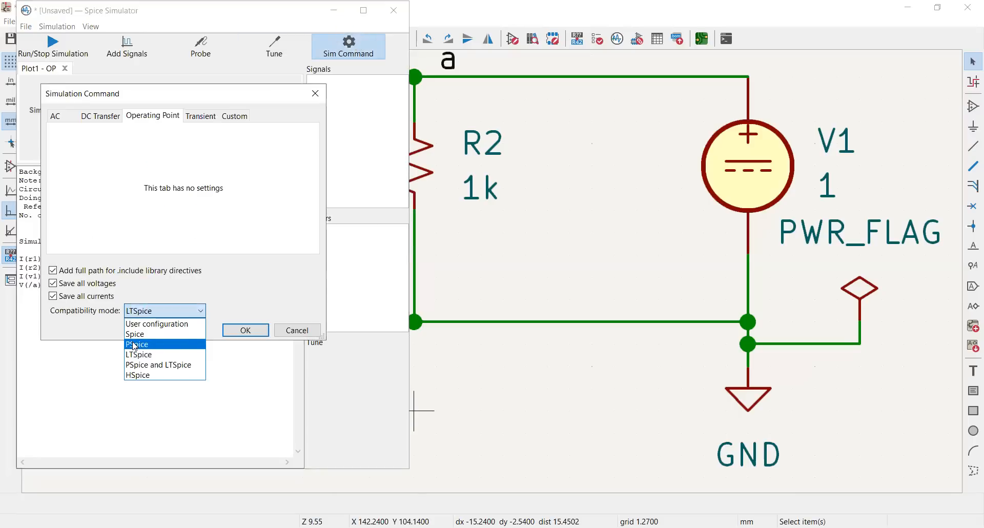
left_click(135, 344)
left_click(237, 332)
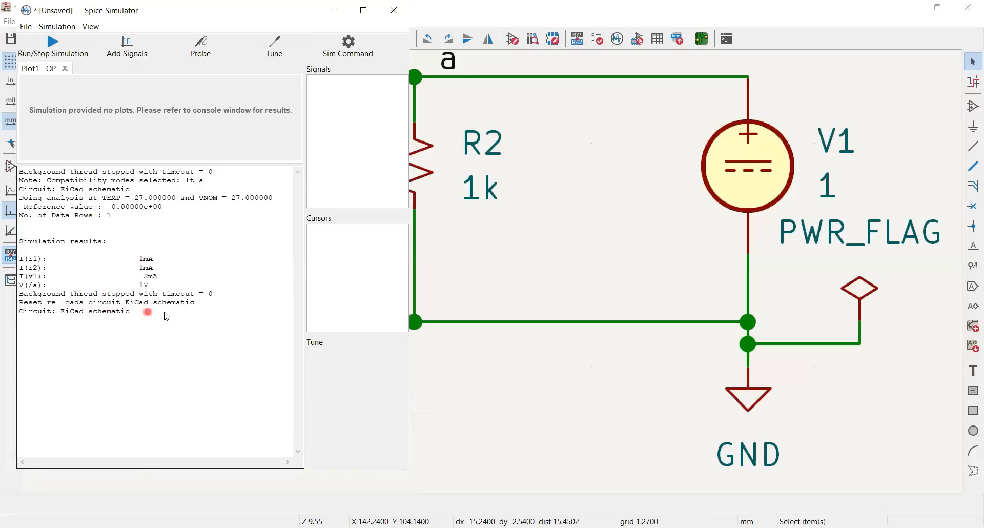
left_click(63, 50)
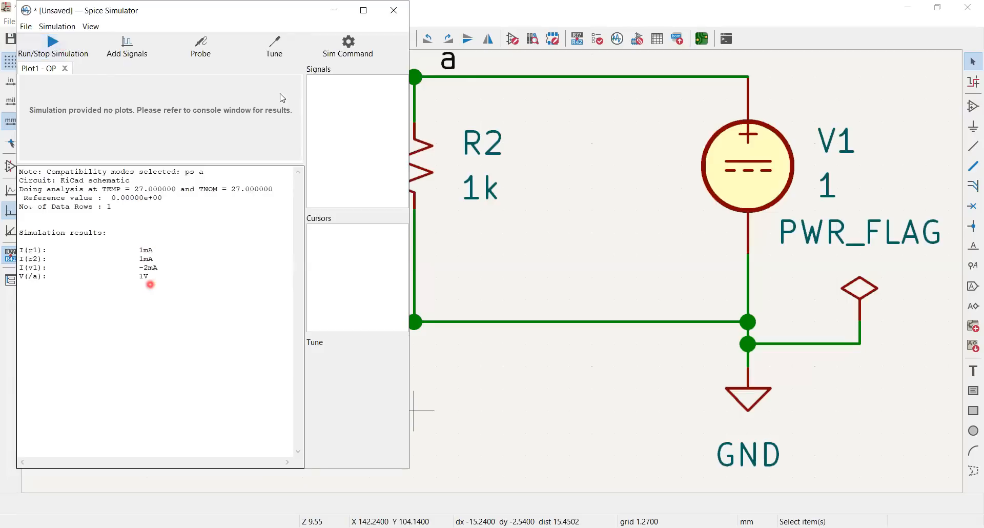
Step: Change the compatibility mode to plain Spice and rerun the operating-point analysis
left_click(348, 46)
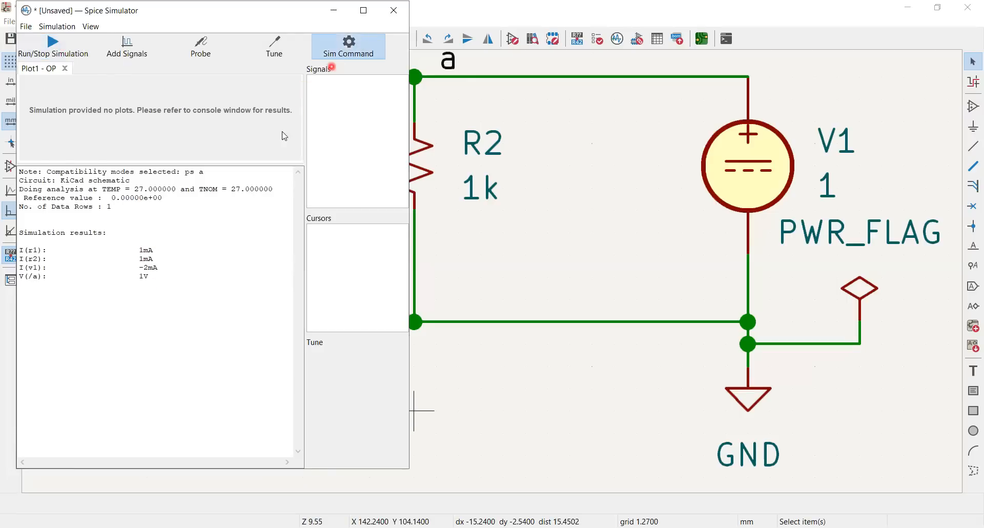
left_click(180, 311)
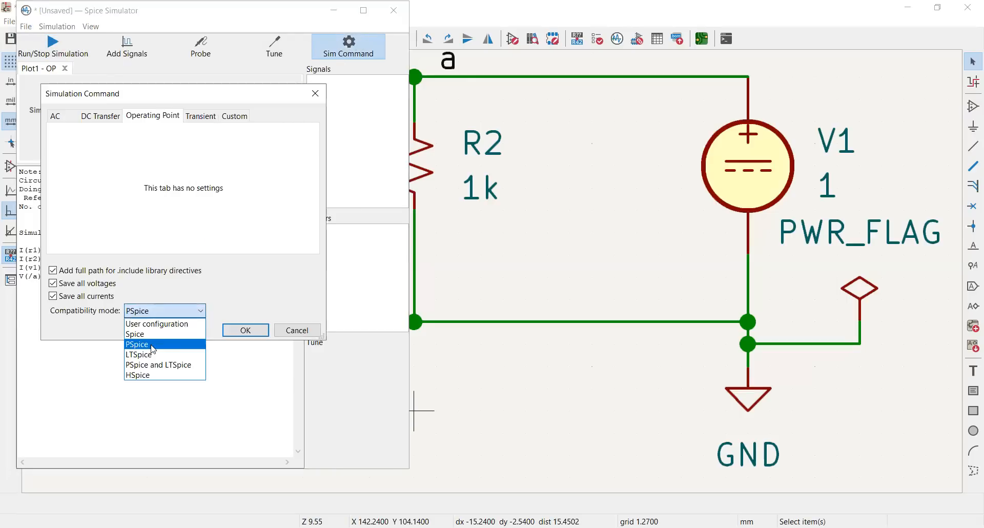
left_click(245, 331)
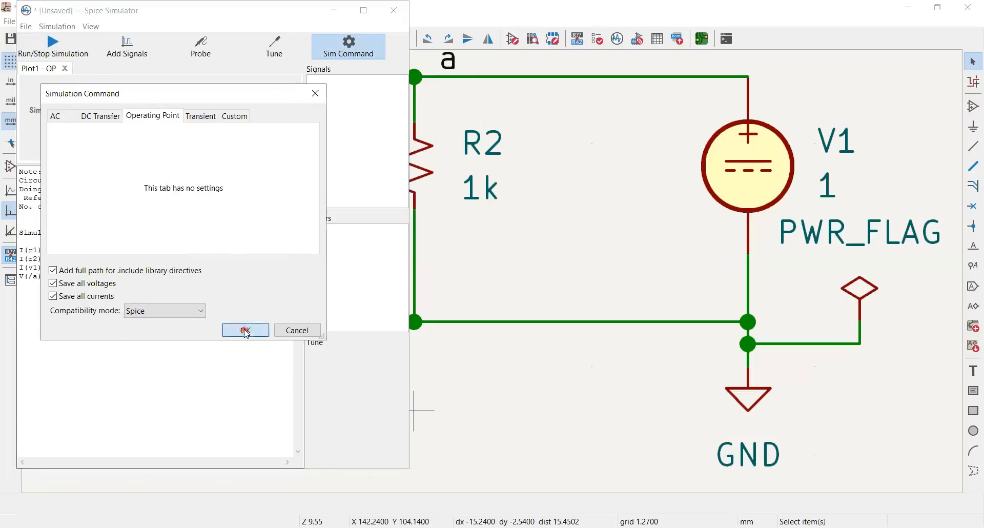
left_click(52, 47)
Step: Change the compatibility mode to HSpice and rerun the operating-point analysis
left_click(337, 57)
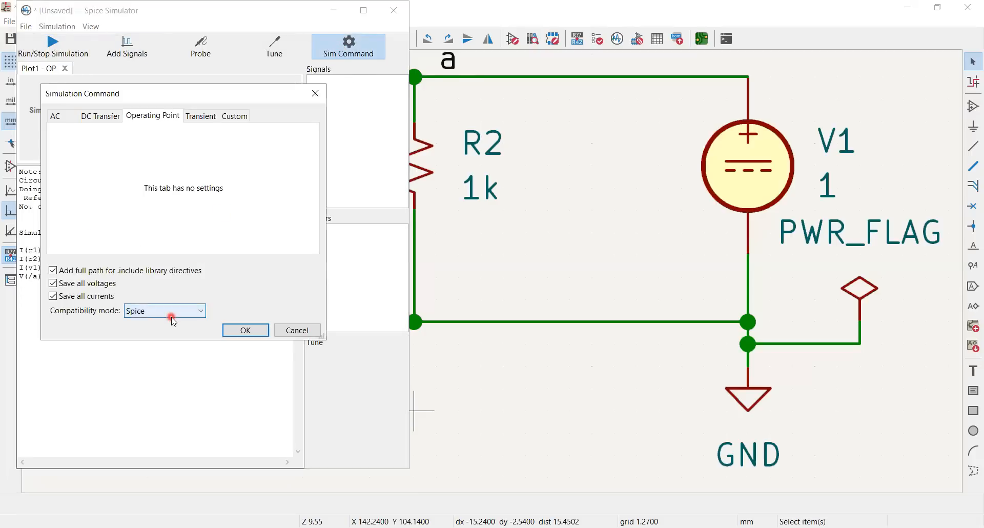
left_click(172, 318)
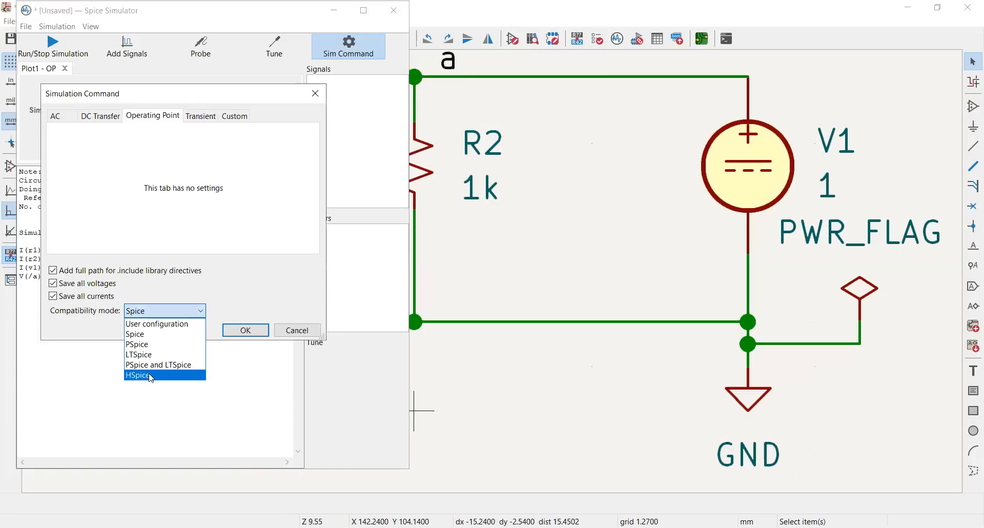
left_click(151, 375)
left_click(245, 329)
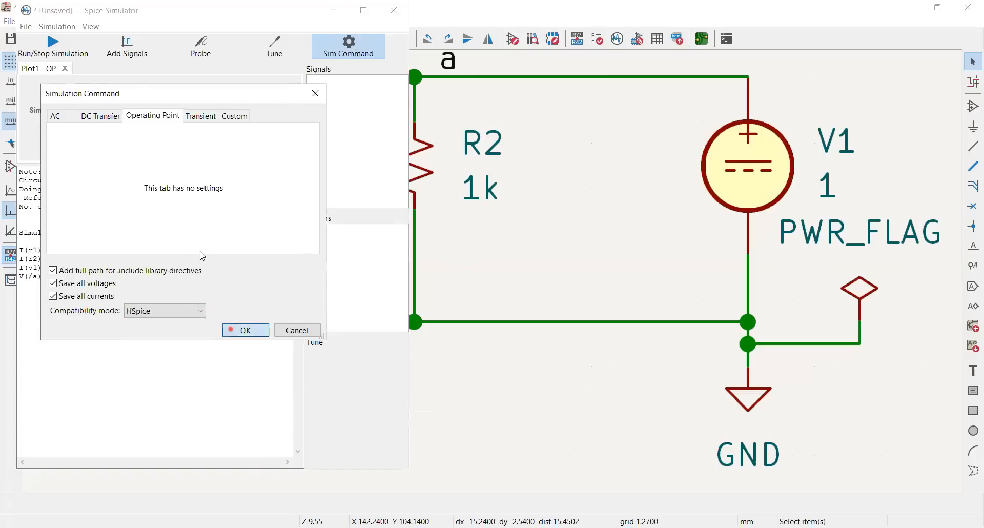
left_click(52, 53)
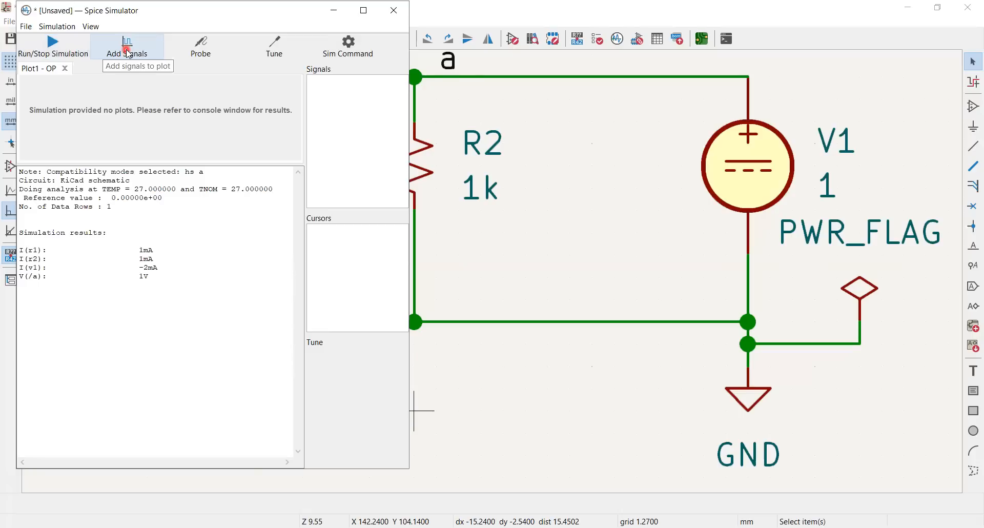
Step: Add resistor R2 as a tunable component by picking it in the schematic, and return to the simulator window
left_click(211, 55)
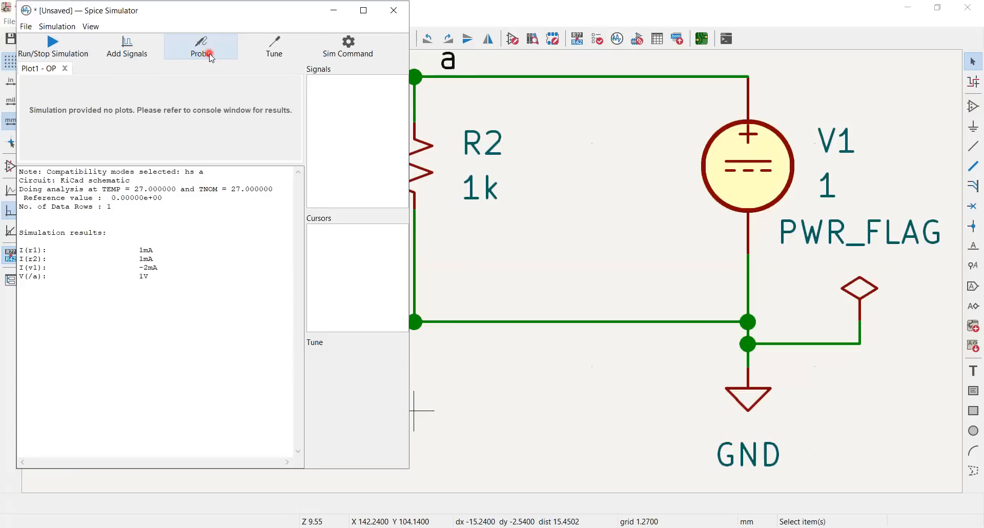
left_click(274, 55)
left_click(434, 190)
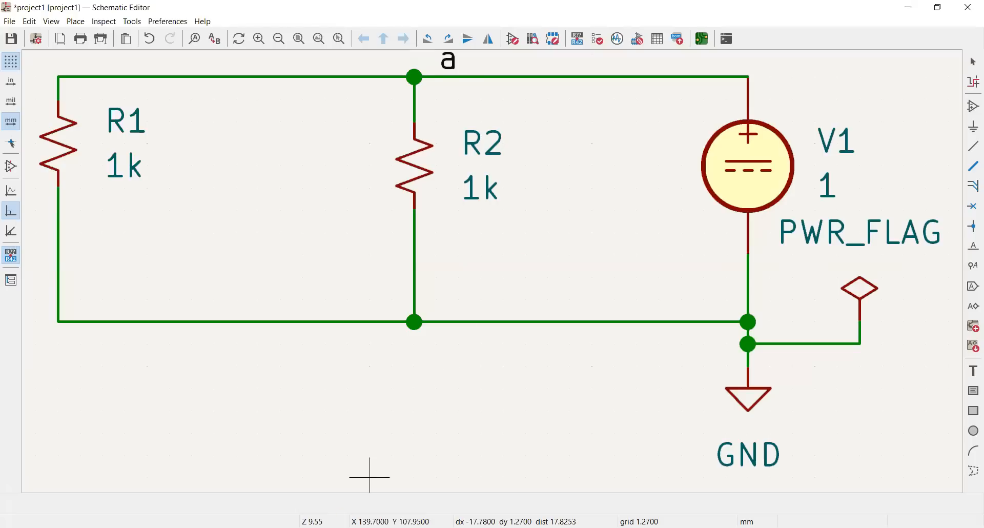
left_click(412, 501)
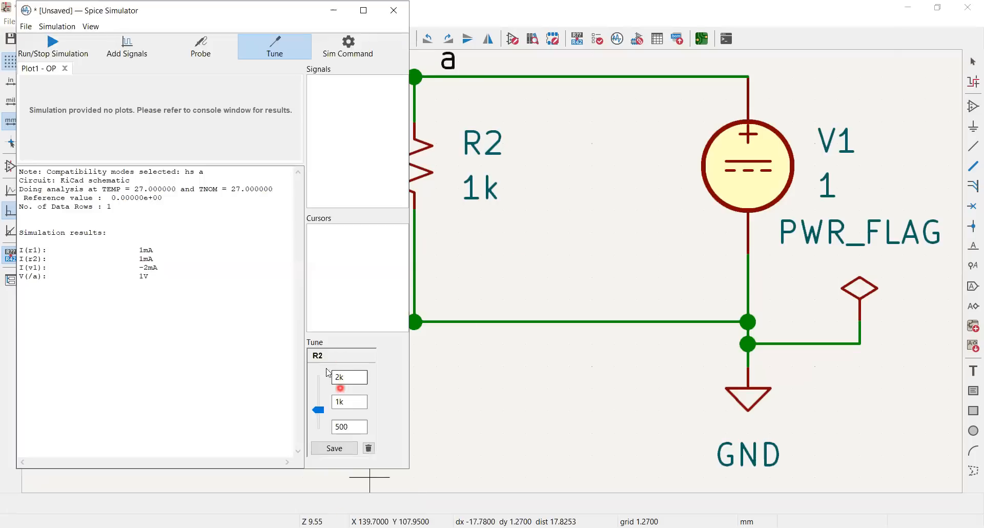
Step: Rerun the simulation with R2 at 1k, and tune R2 down to 500 to update the results
left_click(342, 401)
left_click(54, 45)
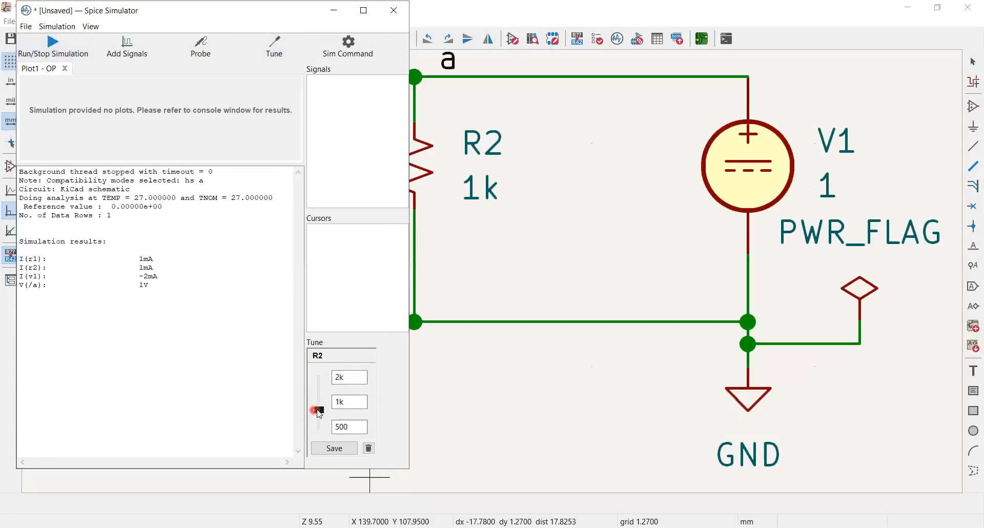
left_click_drag(318, 408, 325, 431)
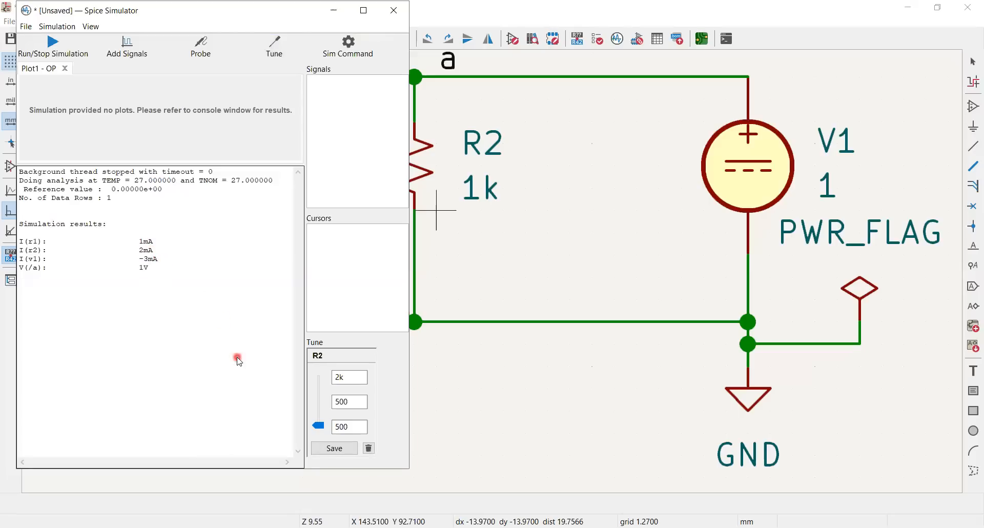
Step: Tune R2 up to 2k to update the operating-point results, and try picking voltage source V1 in the schematic
left_click_drag(321, 424, 323, 374)
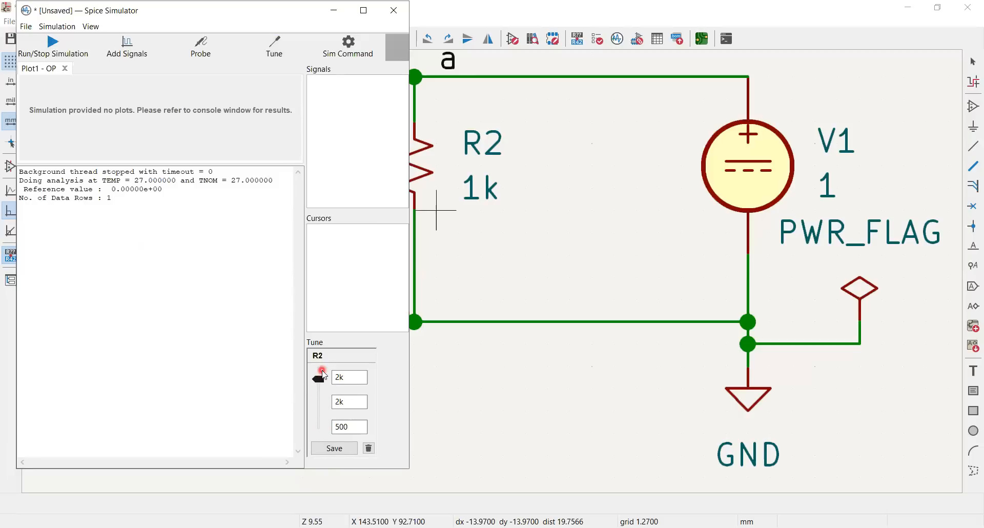
left_click(204, 263)
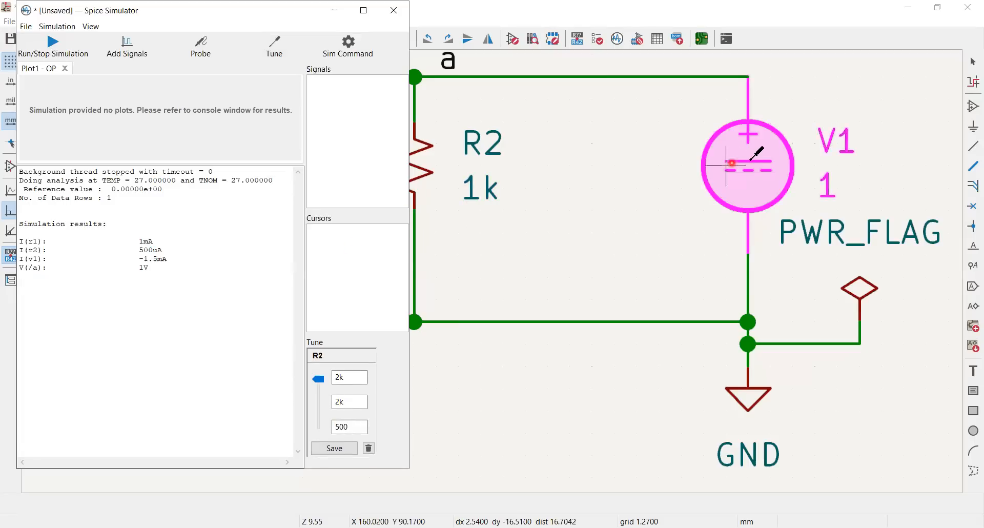
left_click(748, 161)
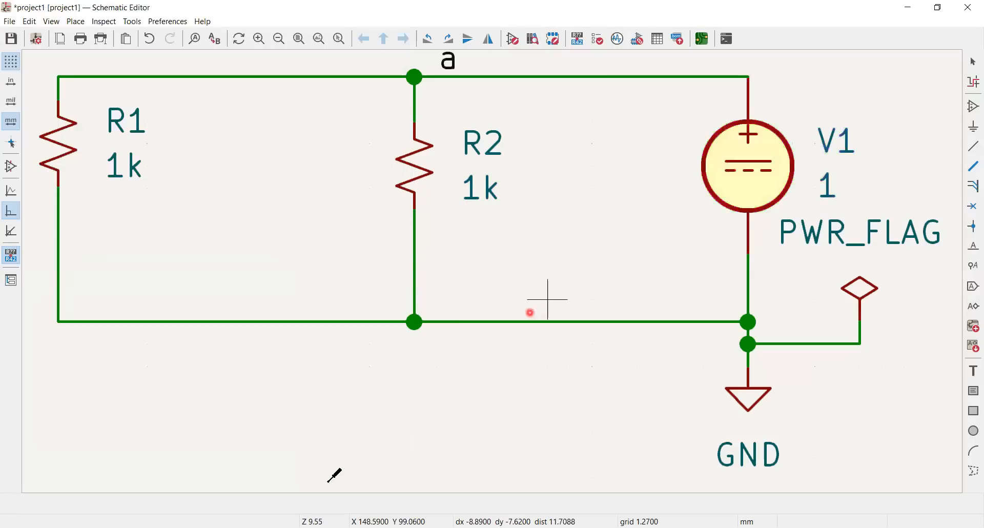
left_click(423, 495)
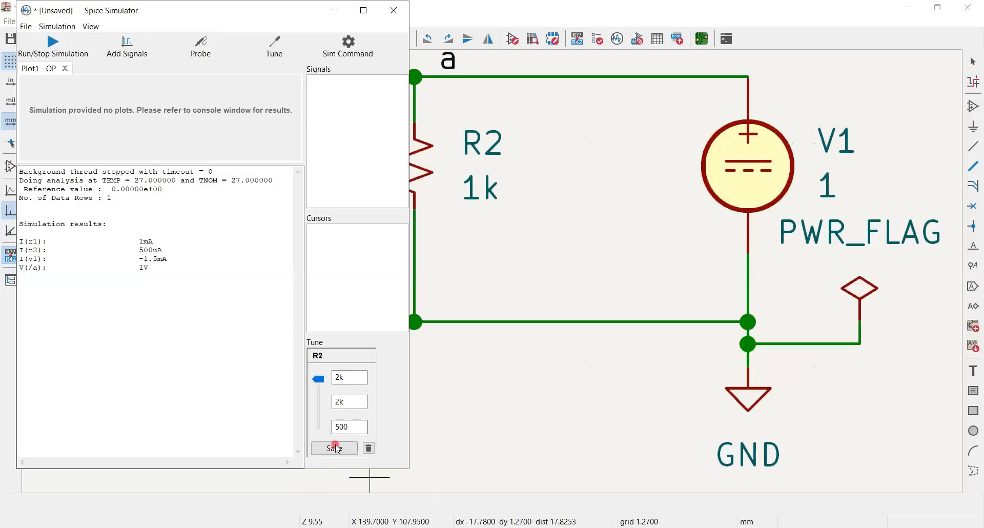
Step: Remove R2 from the tuned components and add resistor R1 as a tunable component by picking it in the schematic
left_click(368, 449)
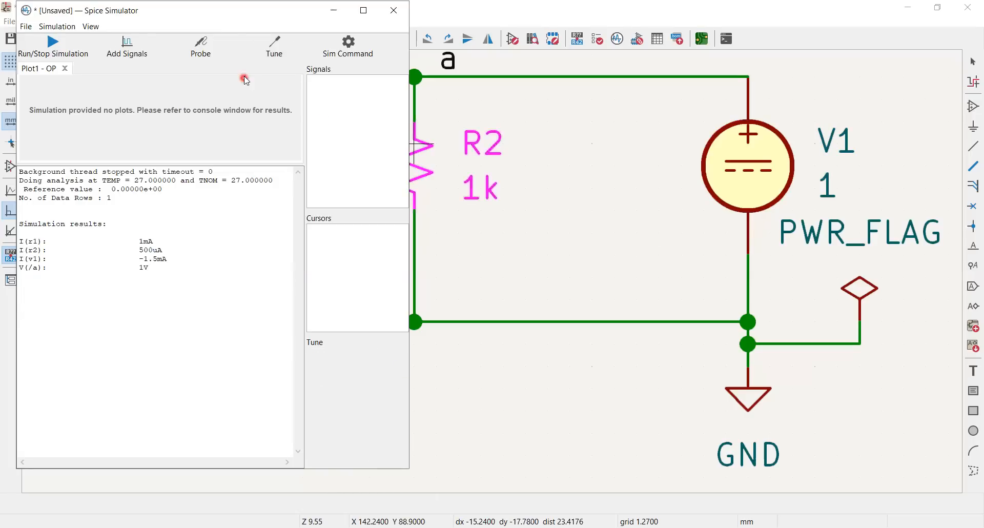
left_click(275, 51)
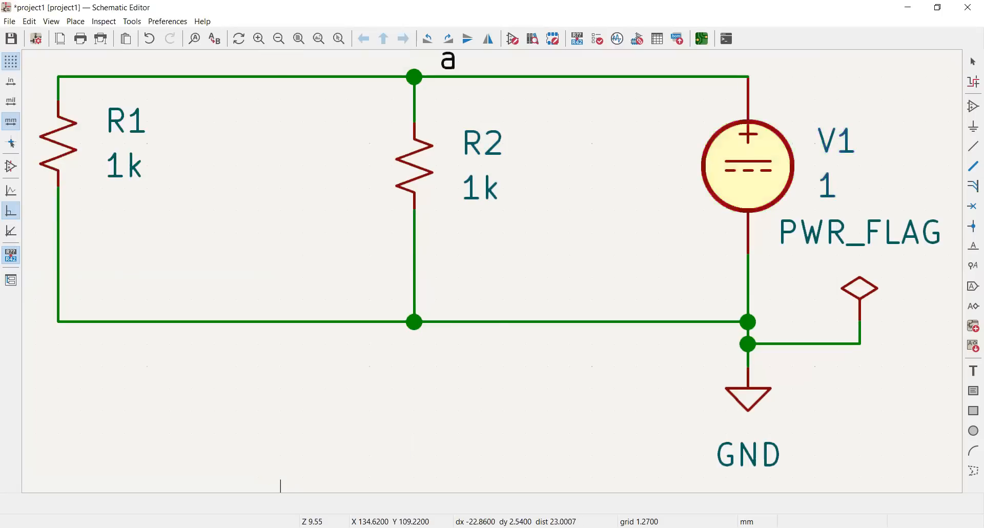
left_click(367, 499)
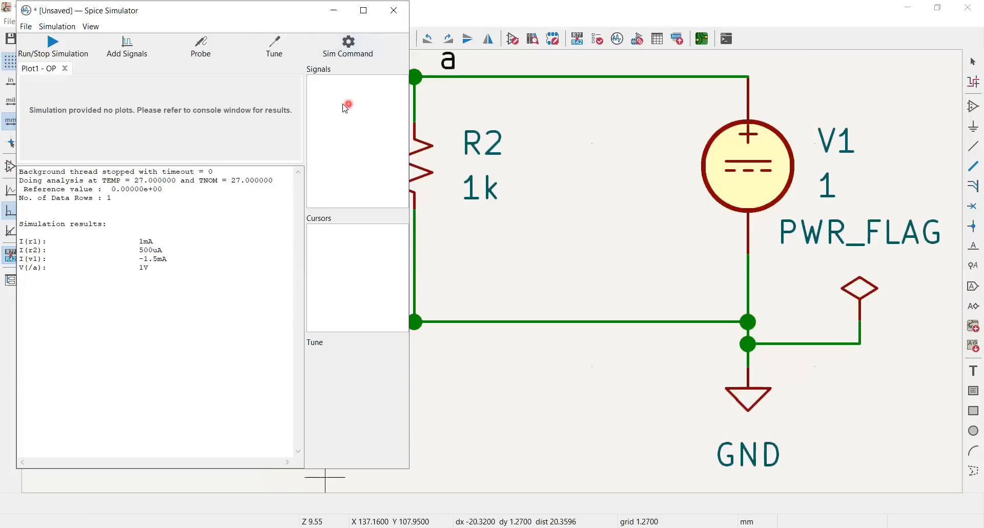
left_click(277, 50)
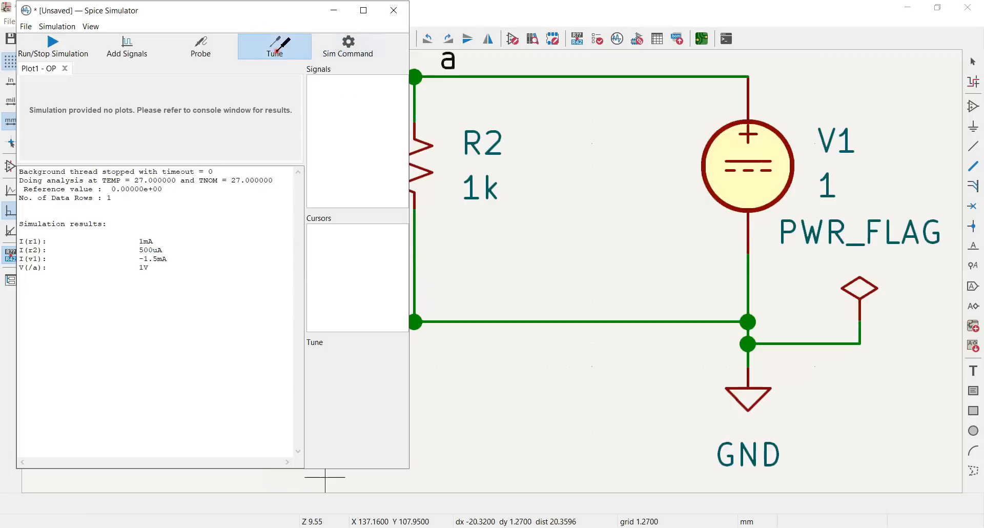
left_click(56, 145)
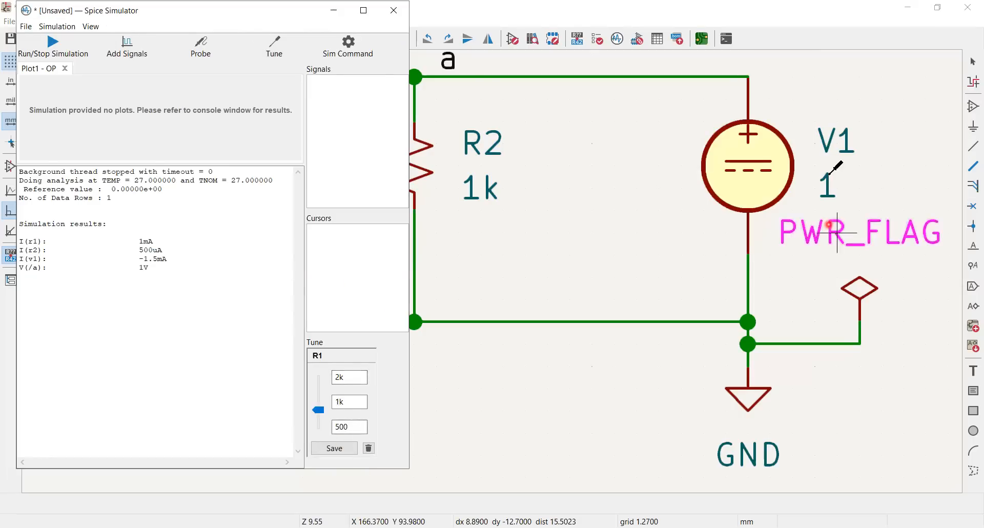
Step: Try to add voltage source V1 as a tunable component, and return to the simulator window
left_click(835, 179)
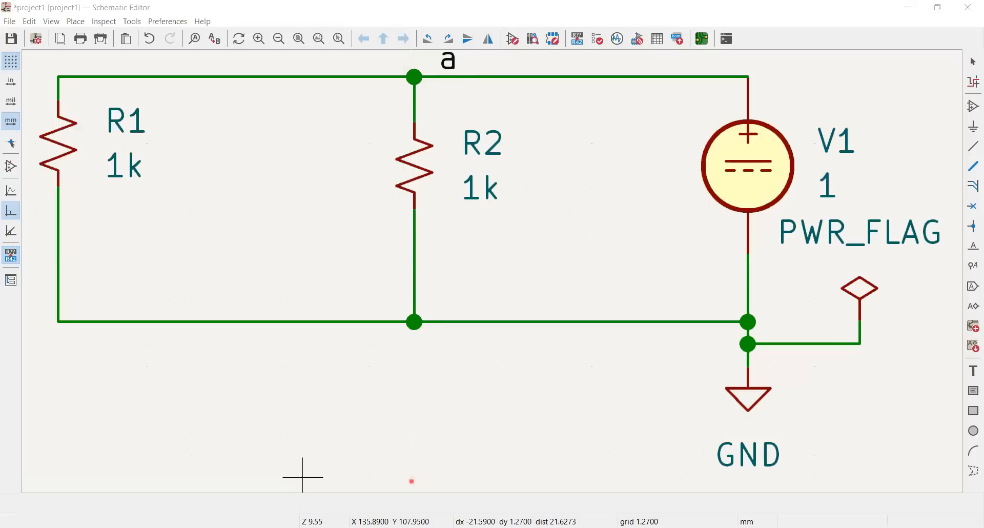
left_click(728, 172)
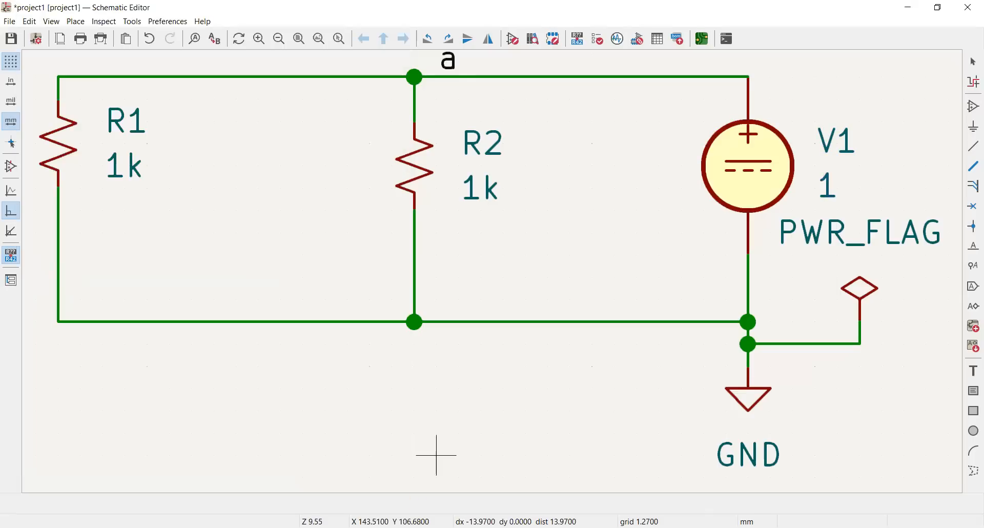
left_click(370, 527)
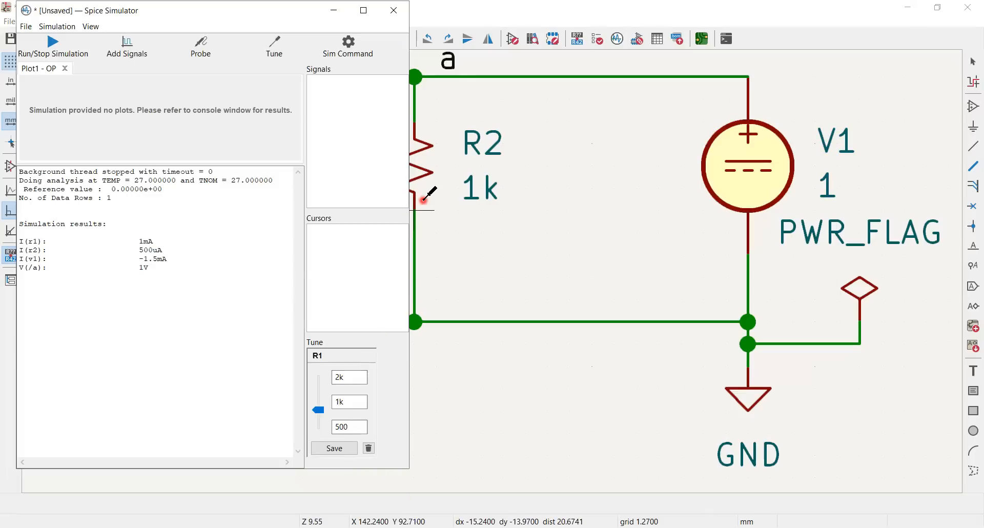
Step: Try to add signals to the operating-point plot, and rerun the simulation with R1 at 1k
left_click(134, 58)
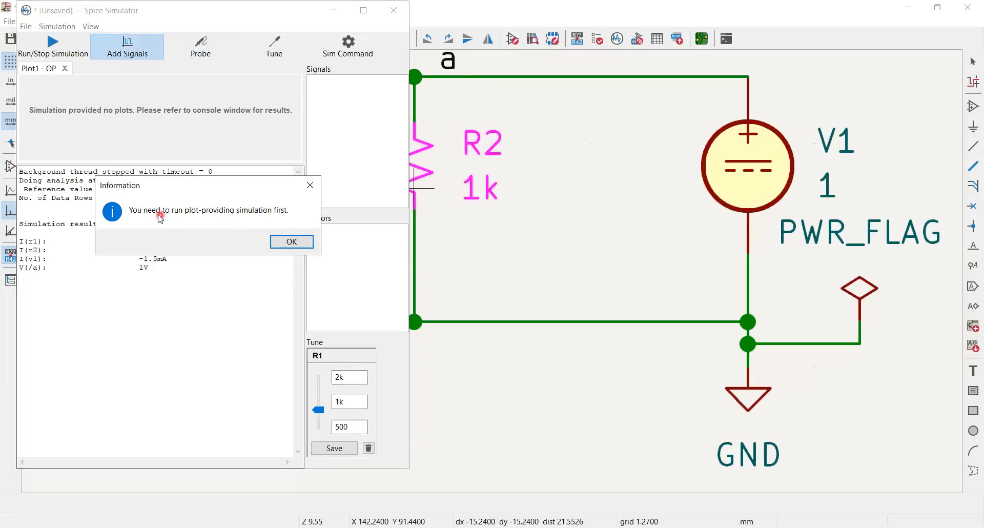
left_click(291, 242)
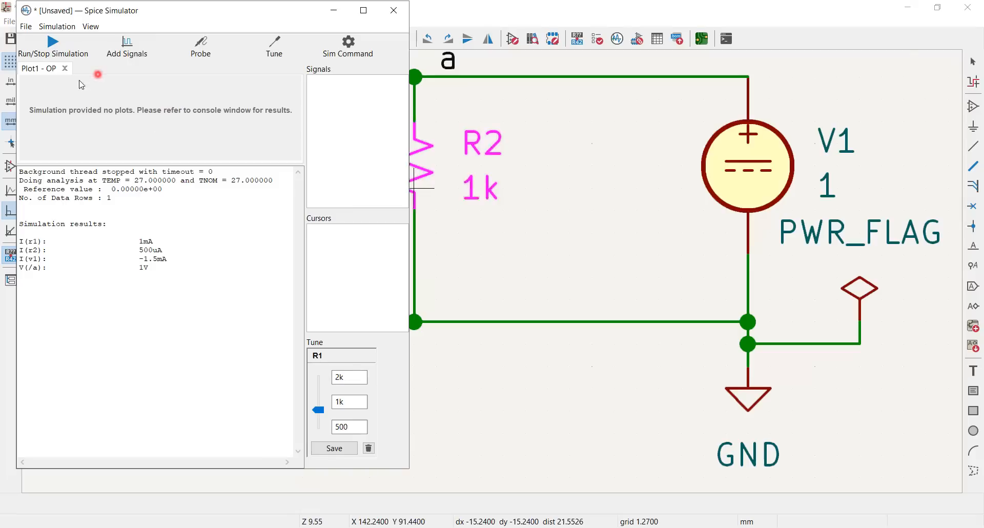
left_click(58, 50)
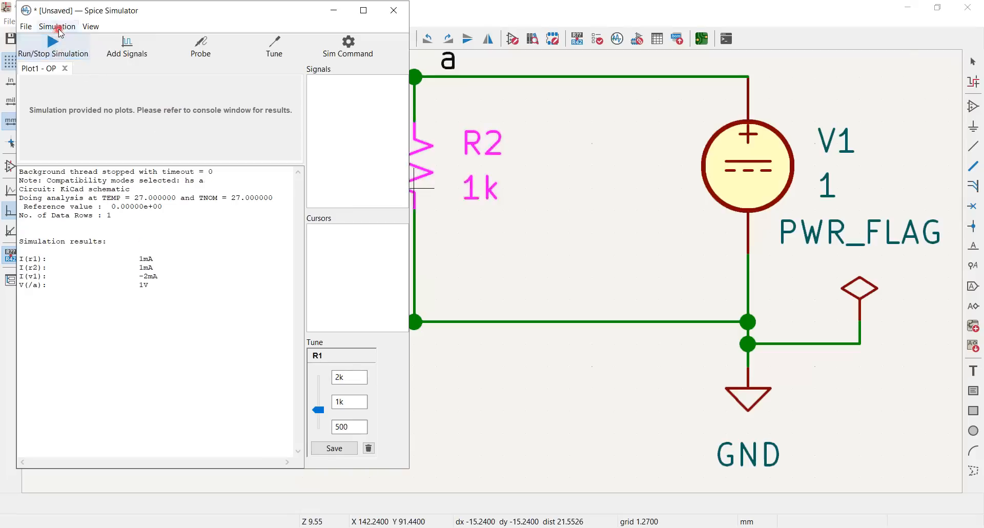
Step: Examine the generated SPICE netlist's title, save, probe, .op, component and end lines, close it and return to the schematic
left_click(57, 26)
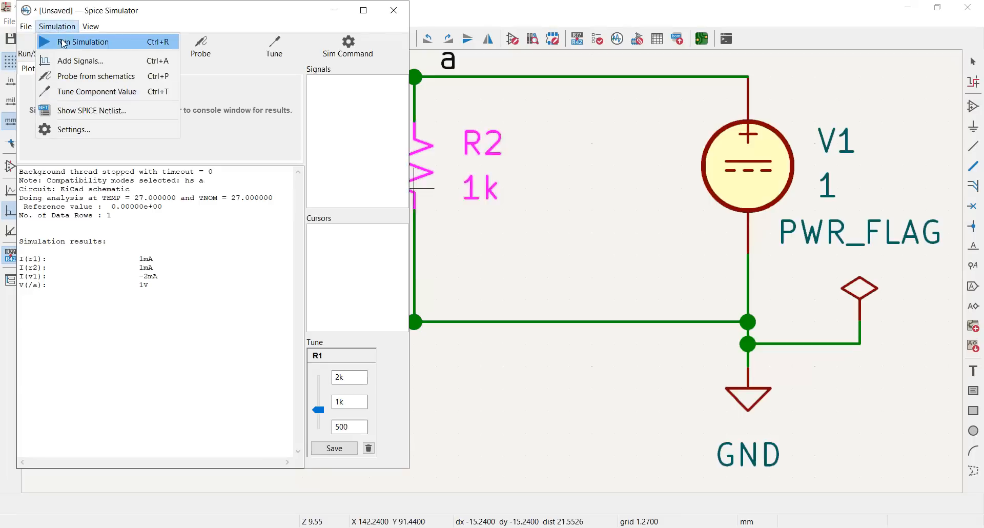
left_click(81, 117)
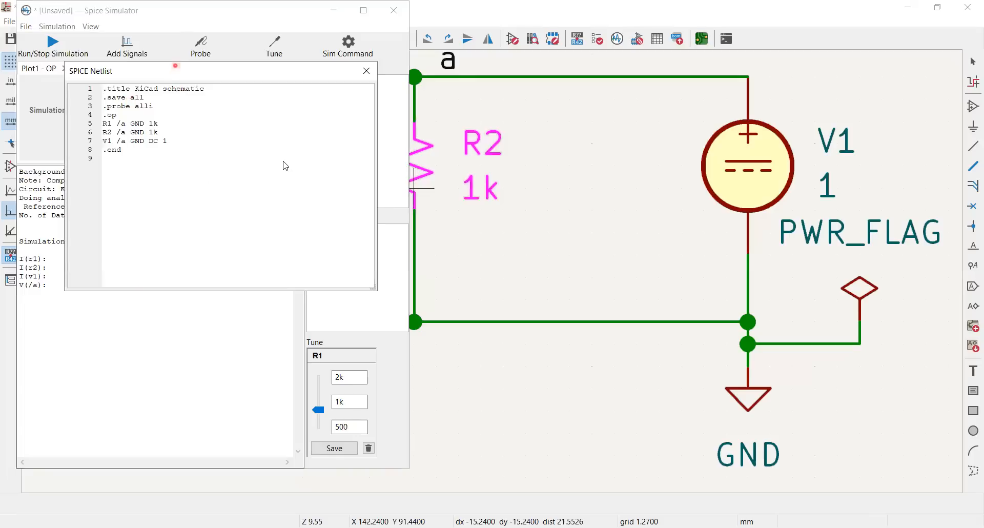
left_click_drag(177, 70, 196, 185)
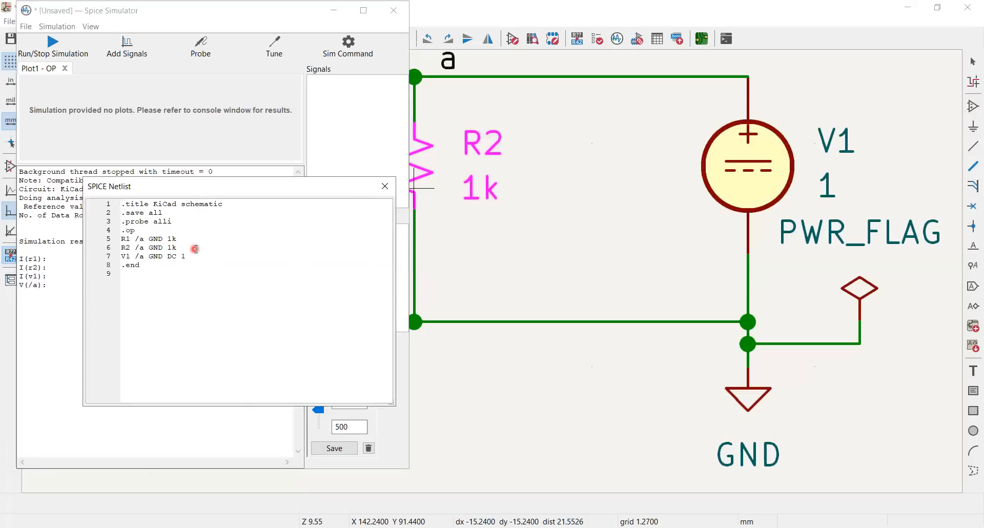
double_click(189, 206)
double_click(140, 213)
triple_click(158, 222)
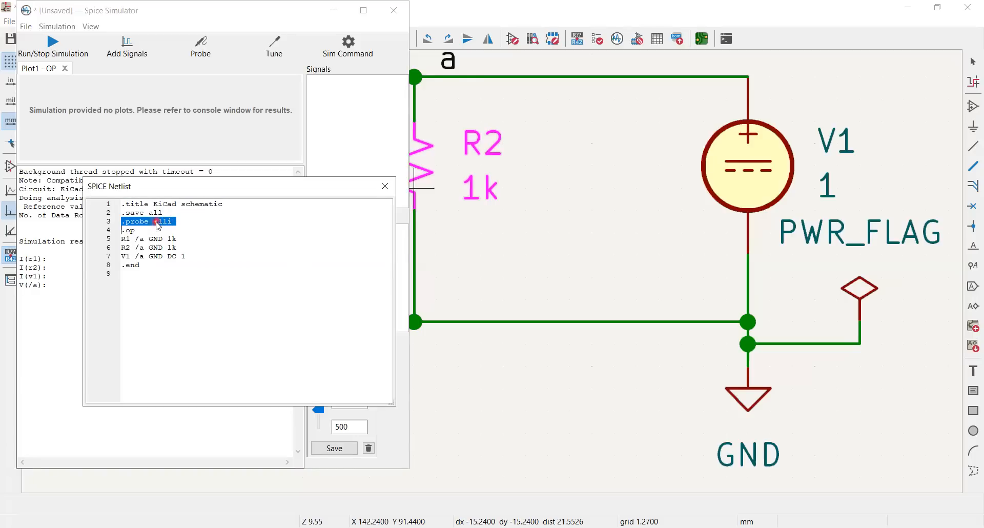
left_click(131, 231)
double_click(132, 231)
left_click(131, 239)
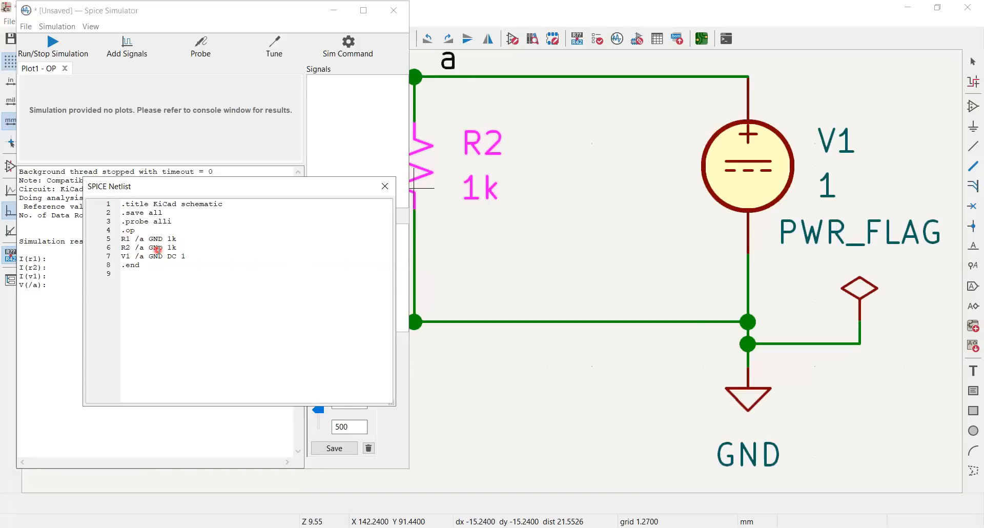
left_click(129, 255)
left_click(144, 261)
left_click(383, 185)
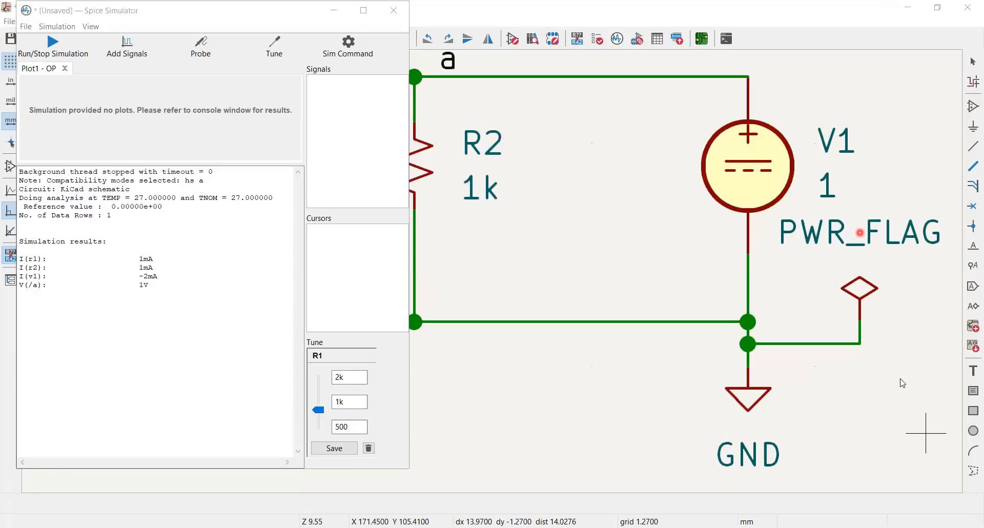
left_click(859, 232)
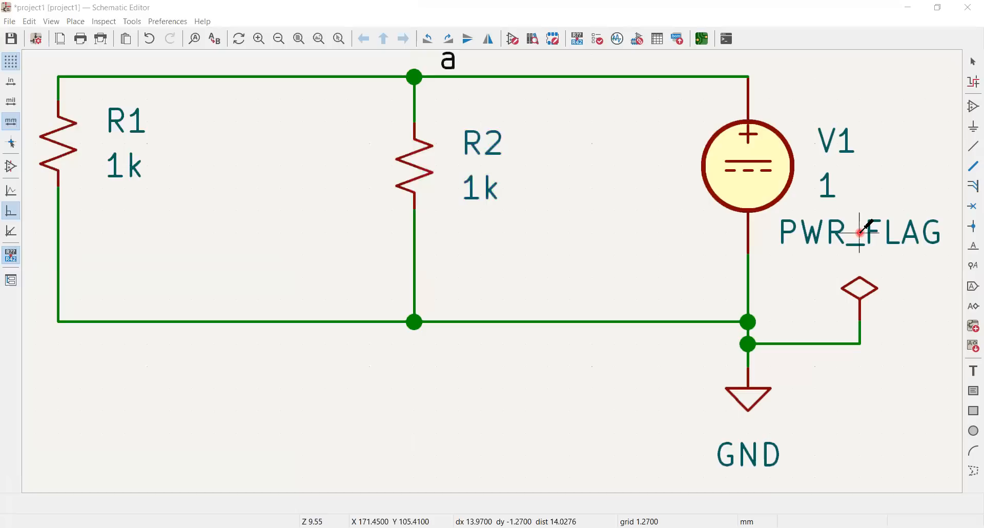